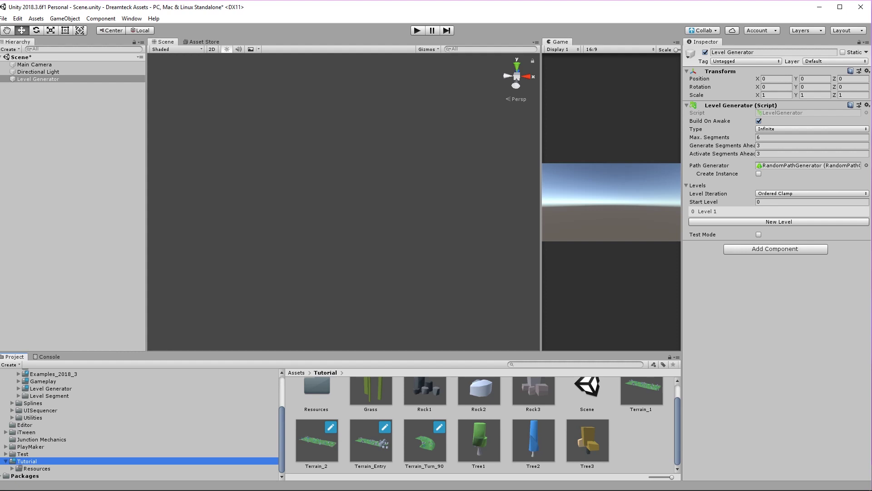
Frame the Level Generator and open Level 1's Level Window to view its three terrain sequences.
right_drag(232, 212, 273, 214)
key(f)
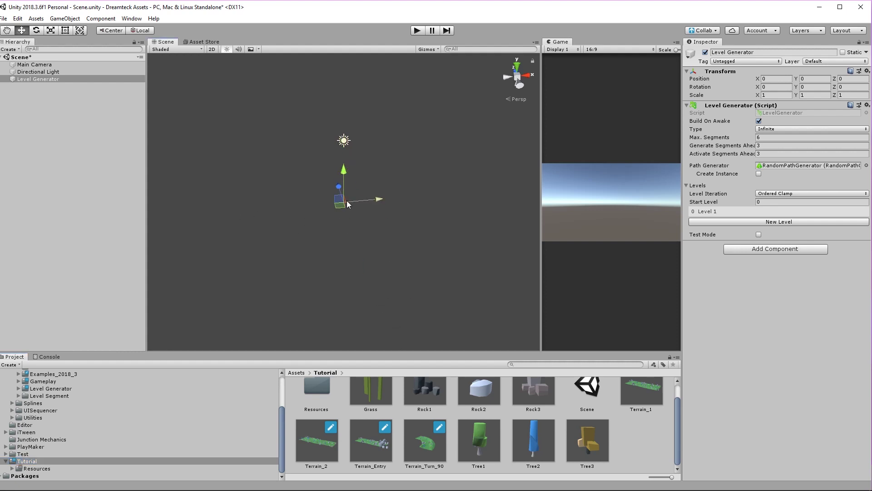
double_click(727, 210)
drag(282, 58, 345, 60)
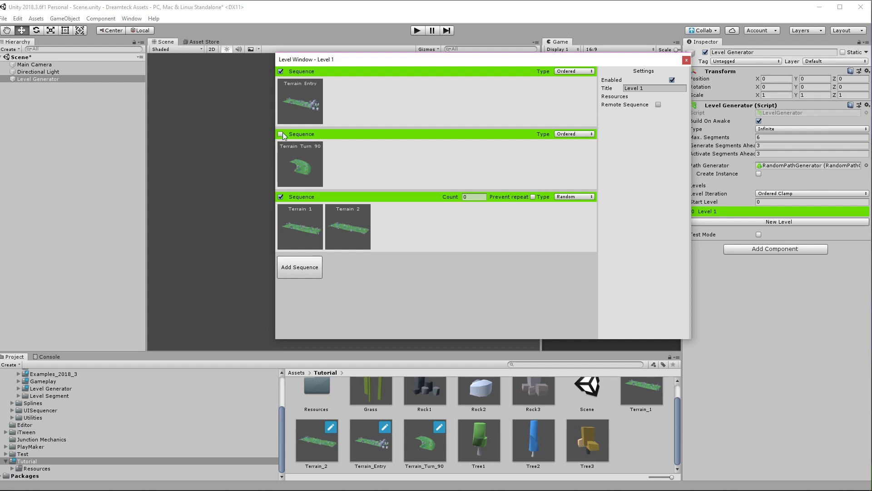
Close the Level Window, enter Play mode, and orbit around the generated terrain path.
click(686, 60)
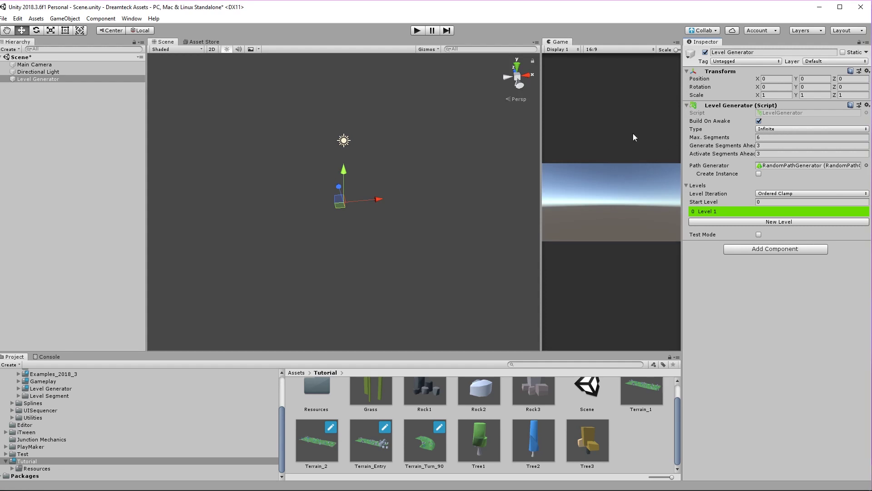
click(418, 30)
right_drag(282, 247, 302, 253)
drag(559, 41, 211, 41)
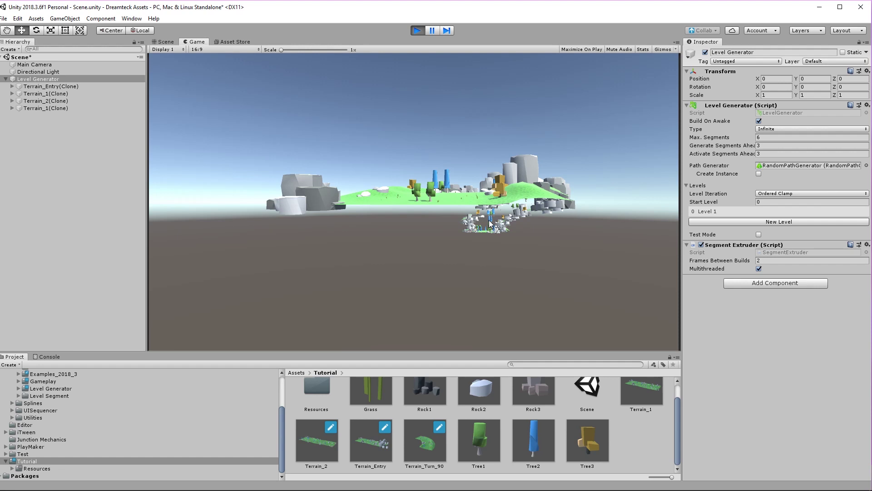
Exit Play mode with Ctrl+P and return to the Scene view.
key(ctrl+p)
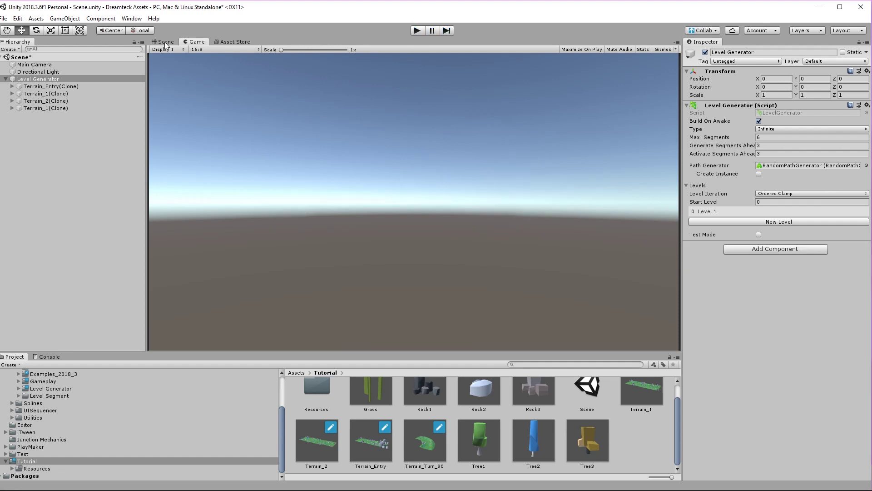
click(165, 43)
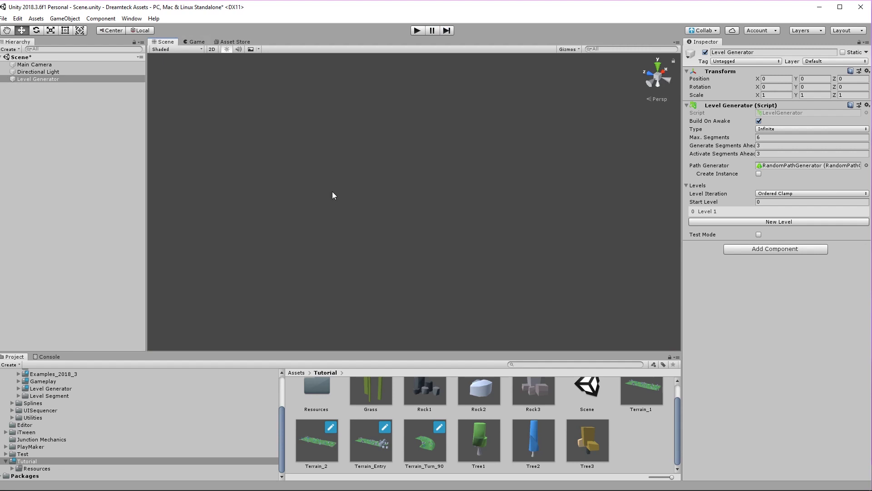
click(65, 18)
Create a 3D Cube, set its position to 0, 0, 0, and frame it.
mouse_move(91, 49)
click(213, 48)
click(778, 80)
text(0)
key(Tab)
text(0)
key(Tab)
text(0)
key(Tab)
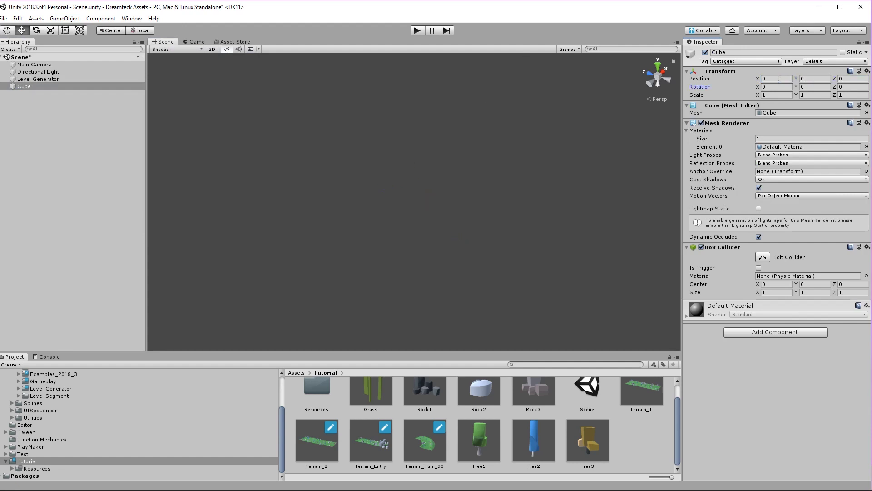
key(f)
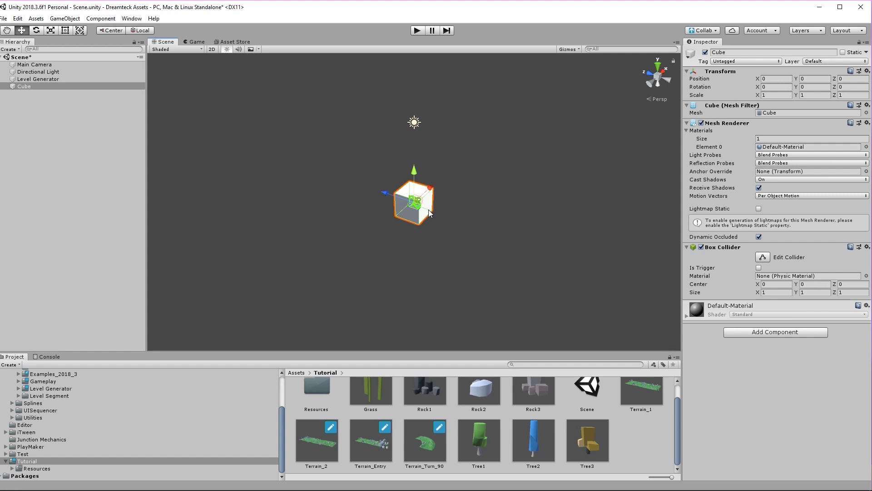
click(774, 333)
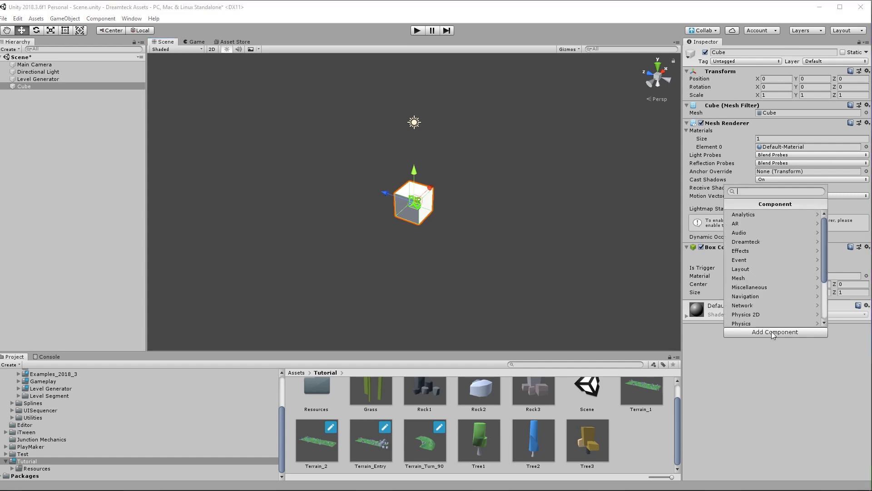
Add the Dreamteck > Forever > Gameplay Basic Runner component to the Cube.
click(753, 242)
click(749, 223)
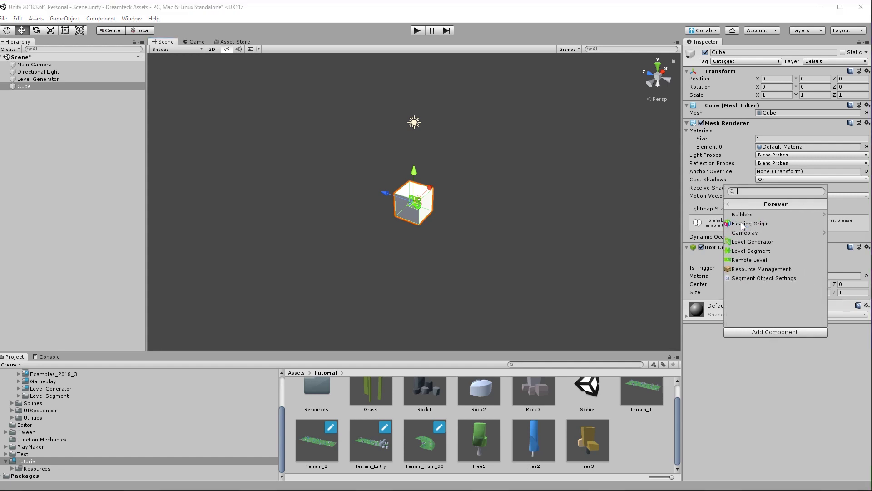
click(745, 233)
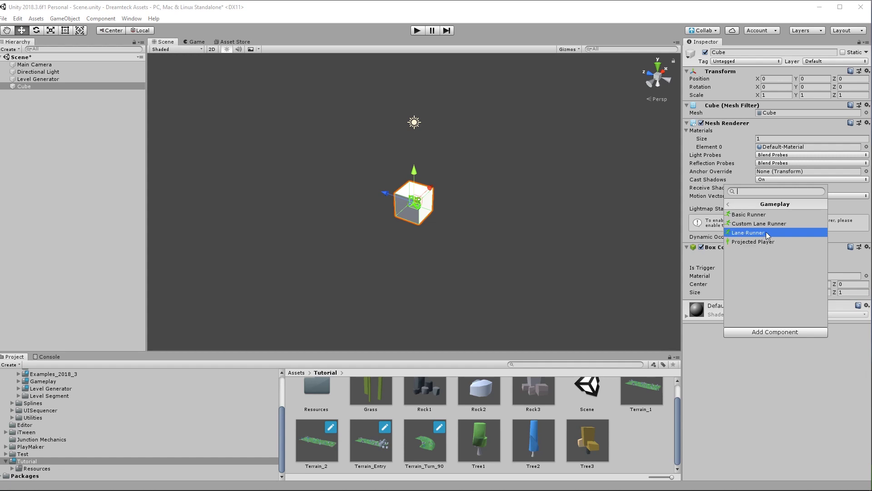
click(750, 215)
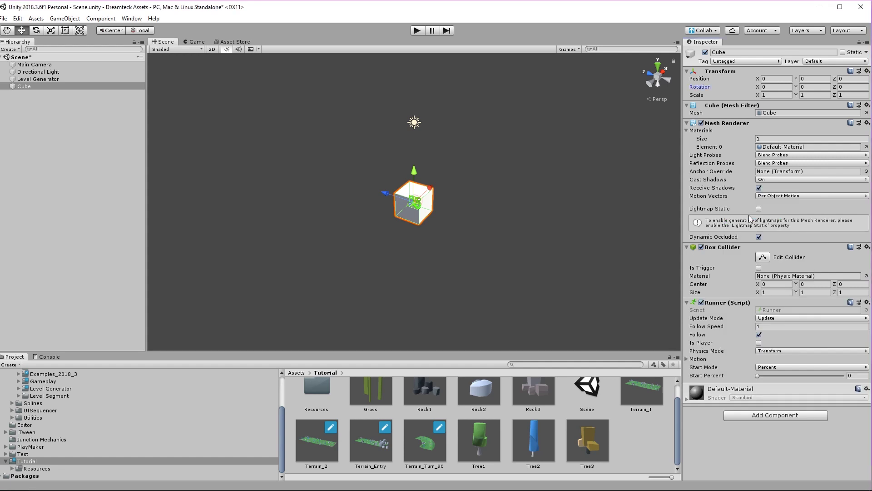
click(417, 30)
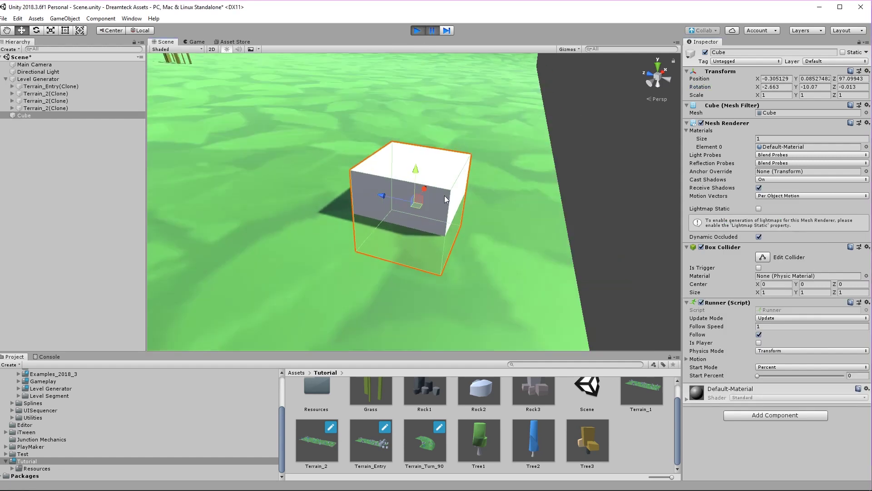
click(194, 42)
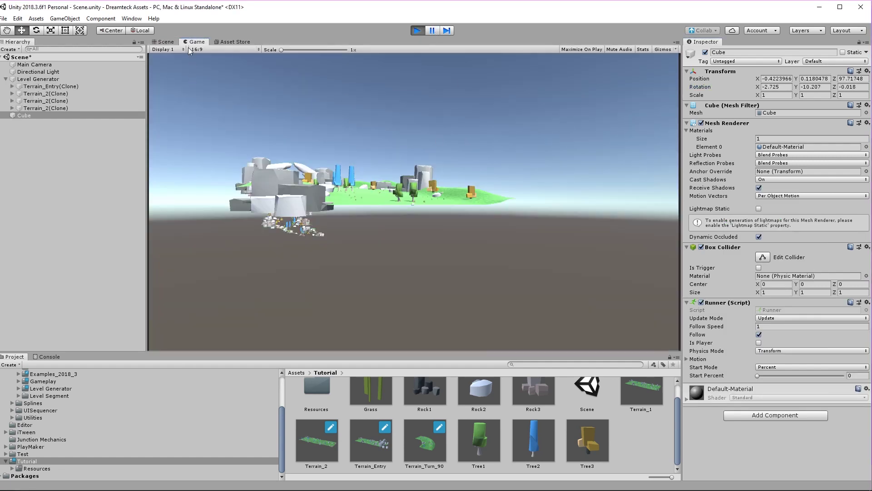
click(166, 41)
alt+drag(290, 218, 319, 230)
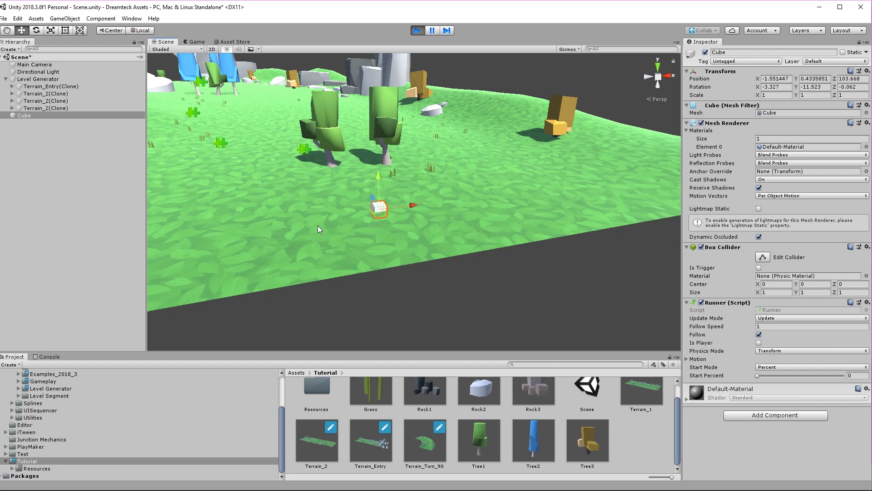
click(416, 30)
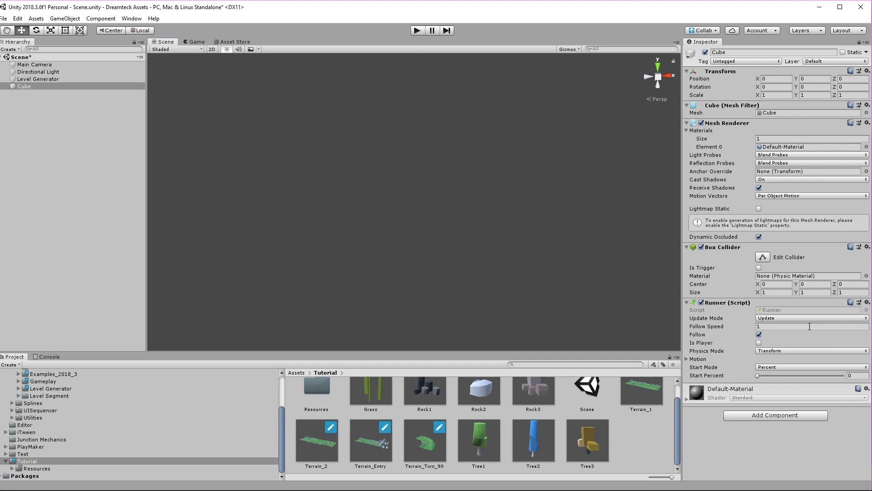
Set the Runner's Follow Speed to 10 and enable Is Player.
click(809, 326)
text(10)
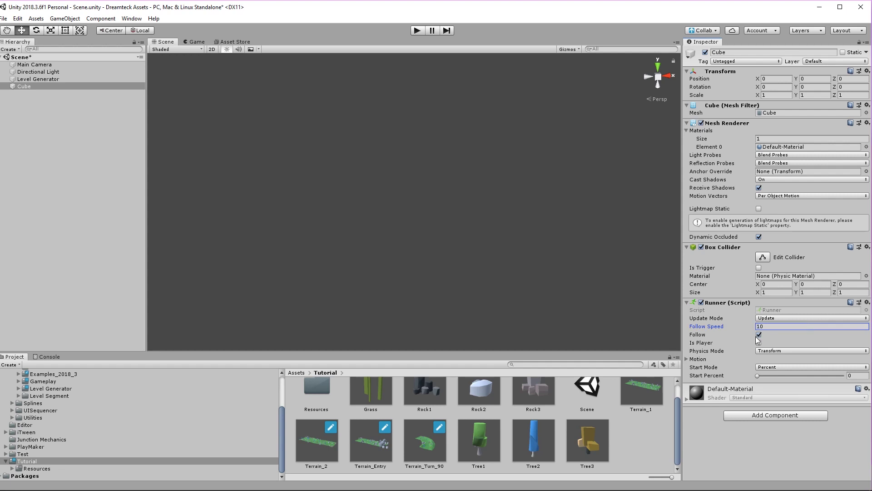
click(701, 303)
click(759, 335)
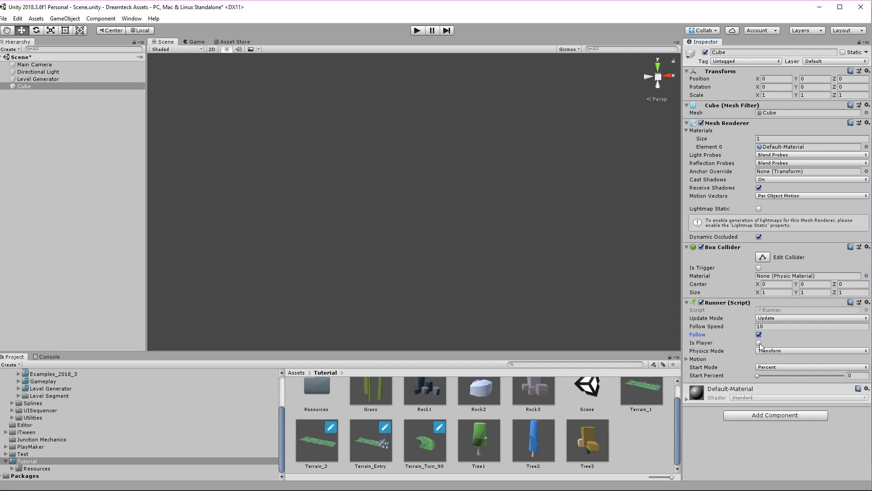
click(759, 343)
click(774, 319)
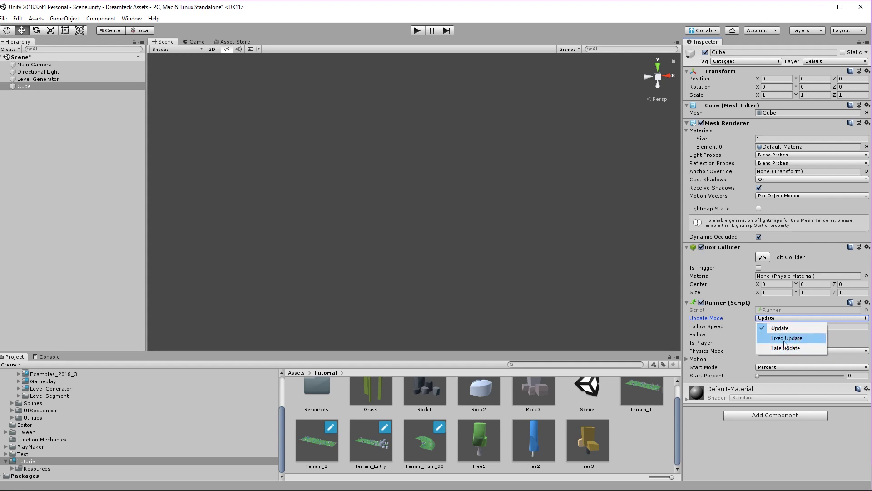
click(782, 328)
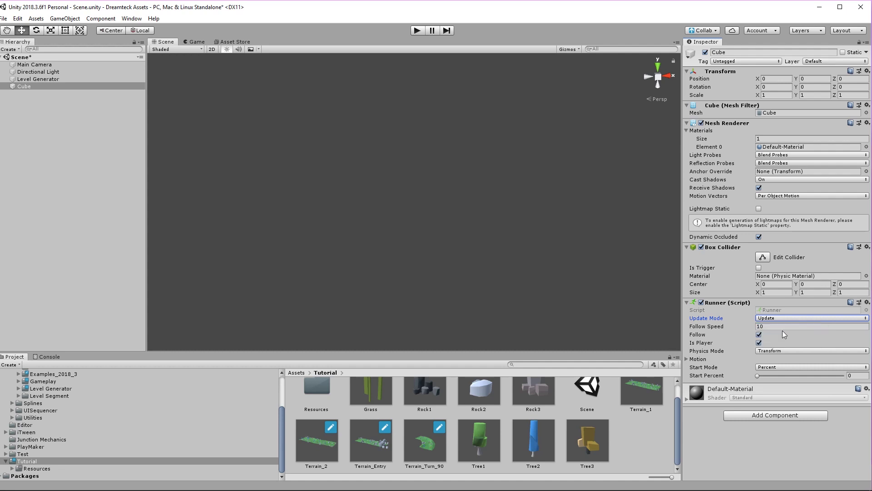
click(775, 351)
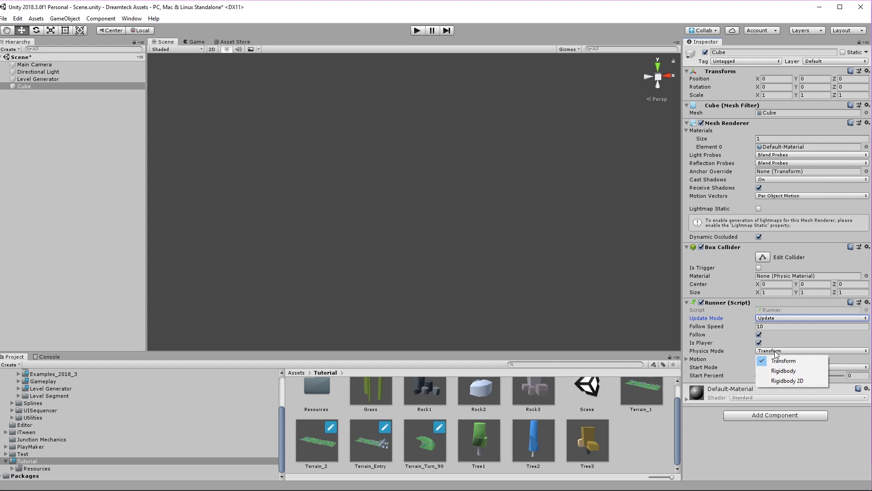
click(787, 371)
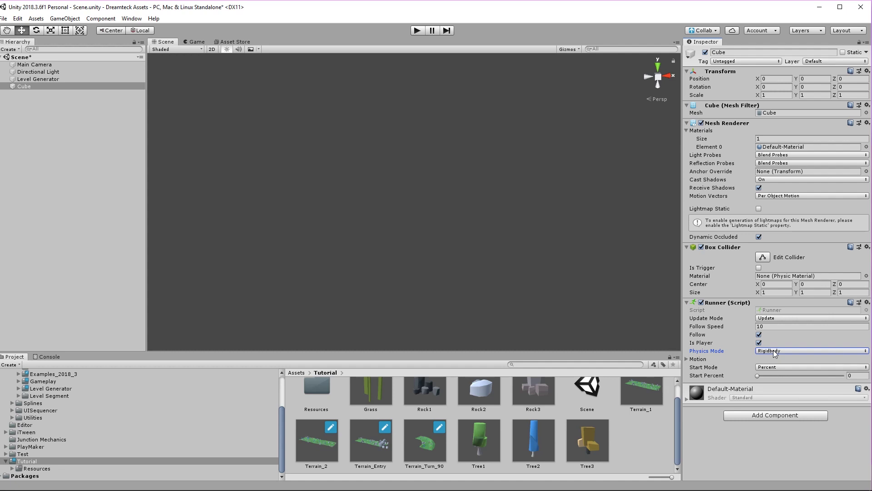
click(776, 319)
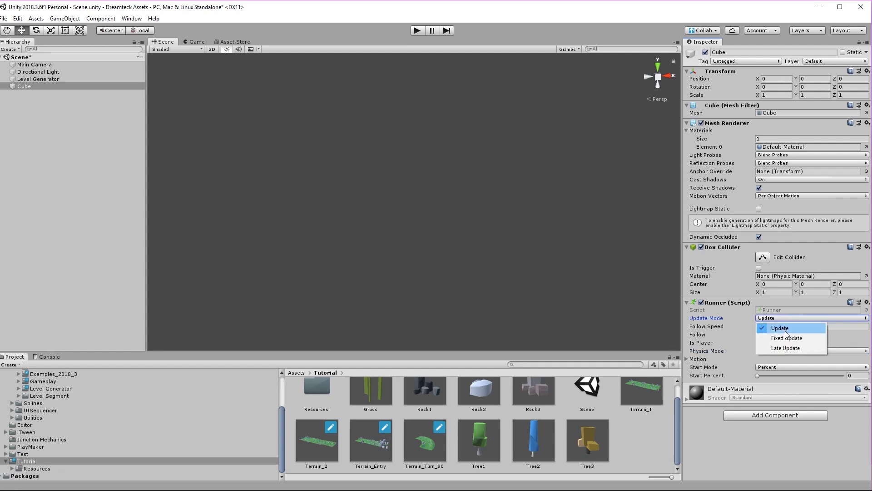
click(787, 338)
click(775, 351)
click(780, 371)
key(ctrl+z)
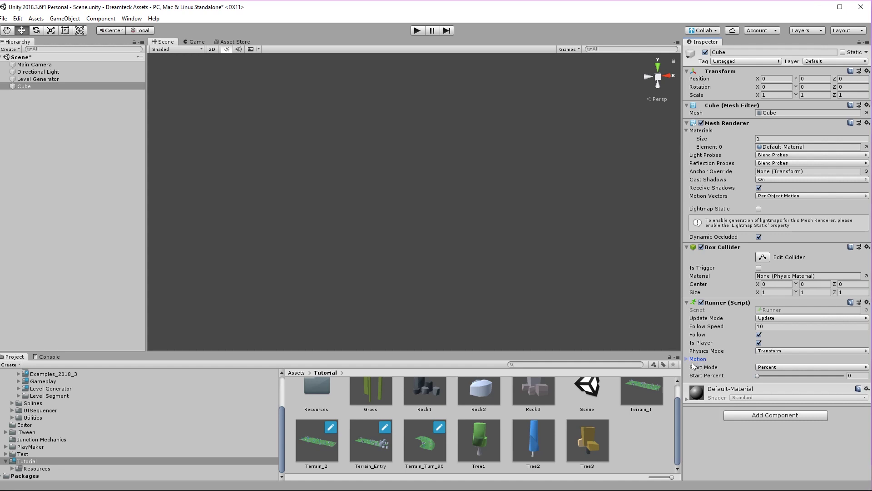
Expand Motion, toggle the Scale X, Y, Z axes on then off, and keep Apply Motion enabled.
click(687, 360)
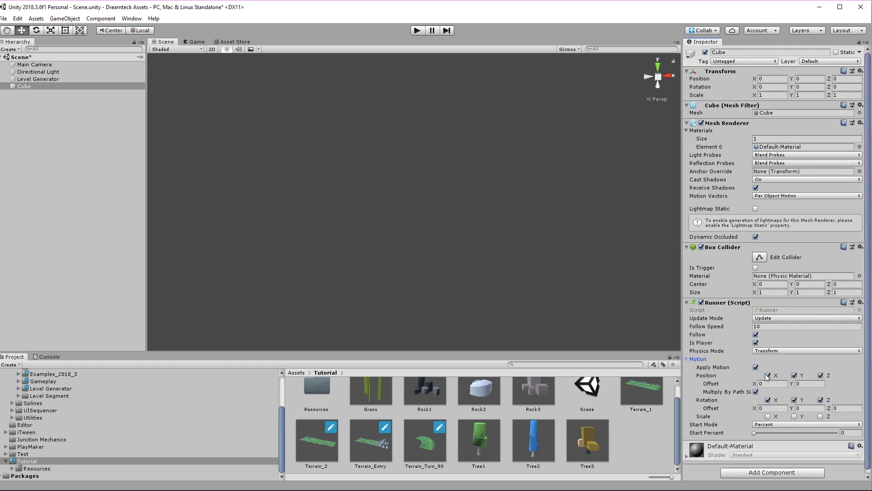
scroll(796, 391, down, 1)
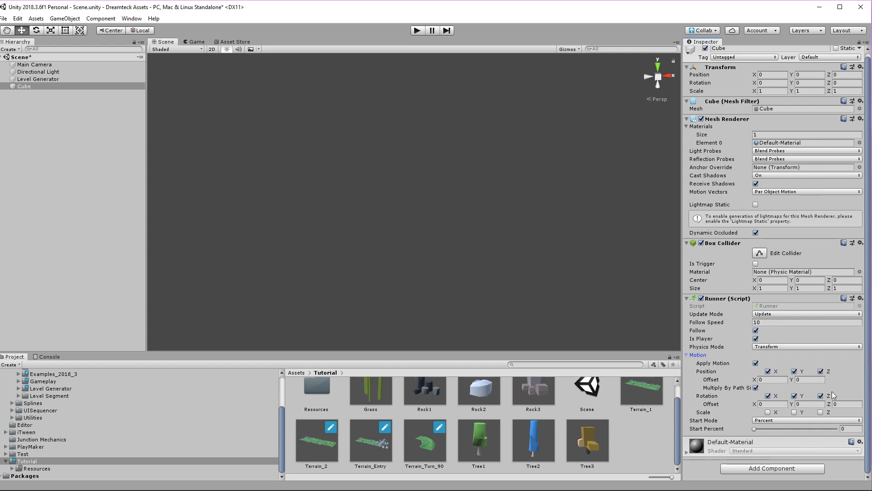
click(767, 413)
click(794, 412)
click(820, 412)
click(768, 412)
click(794, 412)
click(820, 411)
click(756, 363)
click(755, 363)
Place a Terrain_1 piece in the scene and frame the cube on it.
key(f)
scroll(531, 271, down, 5)
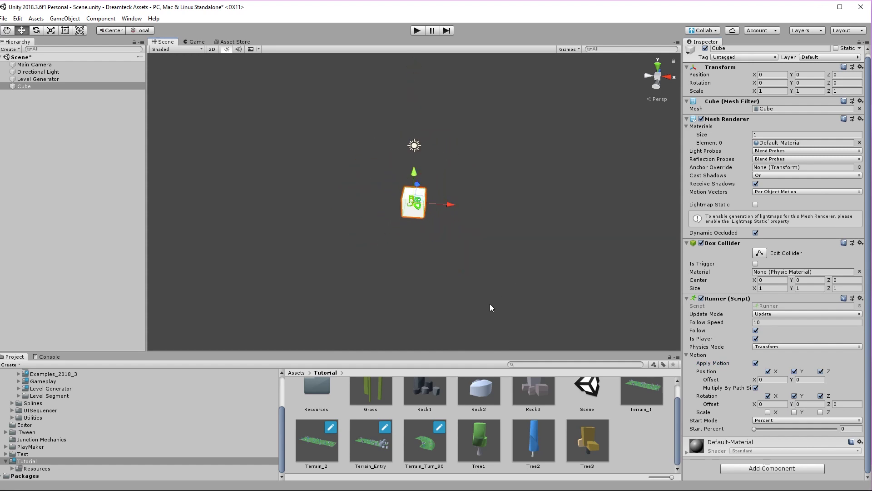
drag(642, 392, 358, 239)
click(467, 173)
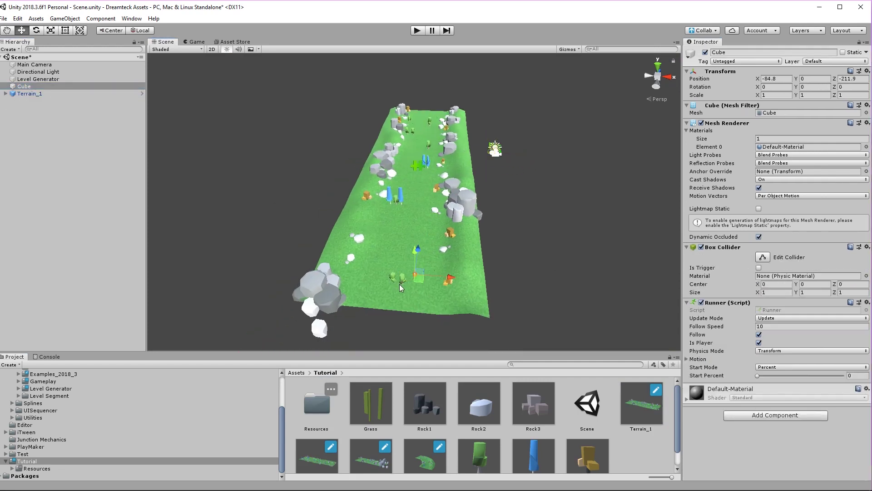
key(f)
right_drag(423, 300, 445, 208)
scroll(444, 209, down, 6)
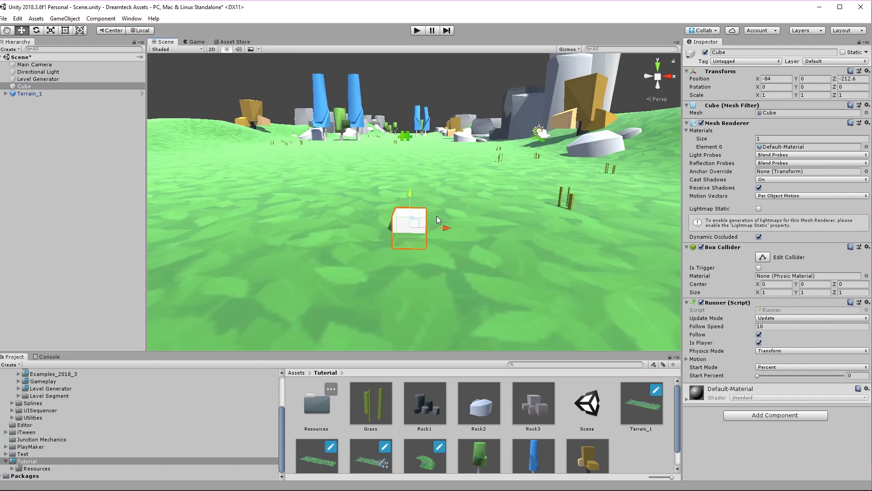
scroll(439, 220, down, 8)
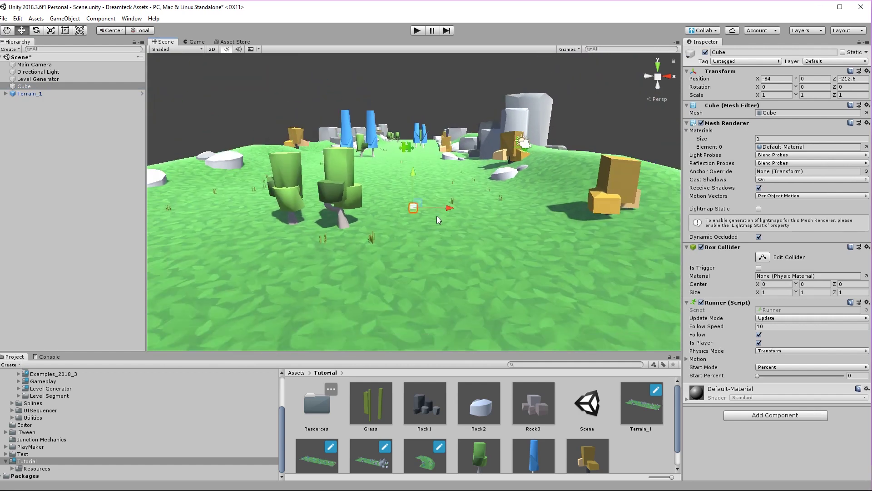
scroll(434, 234, up, 5)
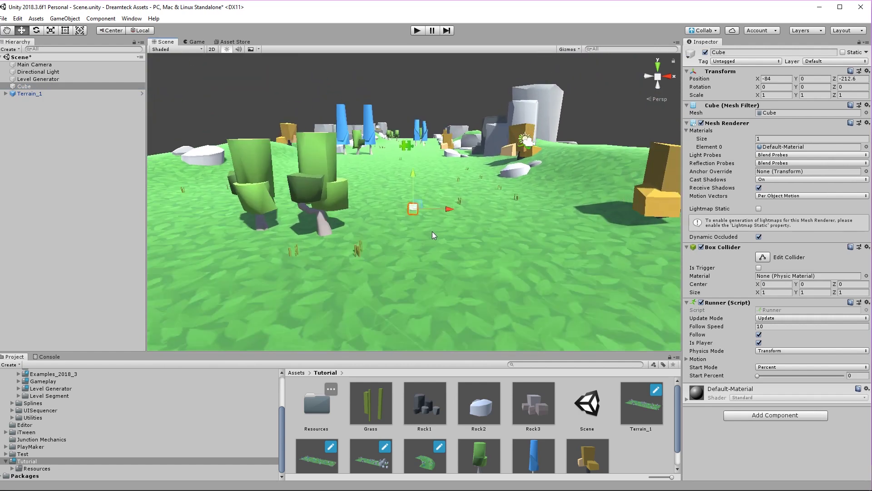
scroll(435, 234, up, 4)
Scale the cube up uniformly, then stretch it taller to about 1.8 × 3.77 × 1.8.
key(r)
drag(411, 223, 452, 218)
scroll(452, 217, down, 3)
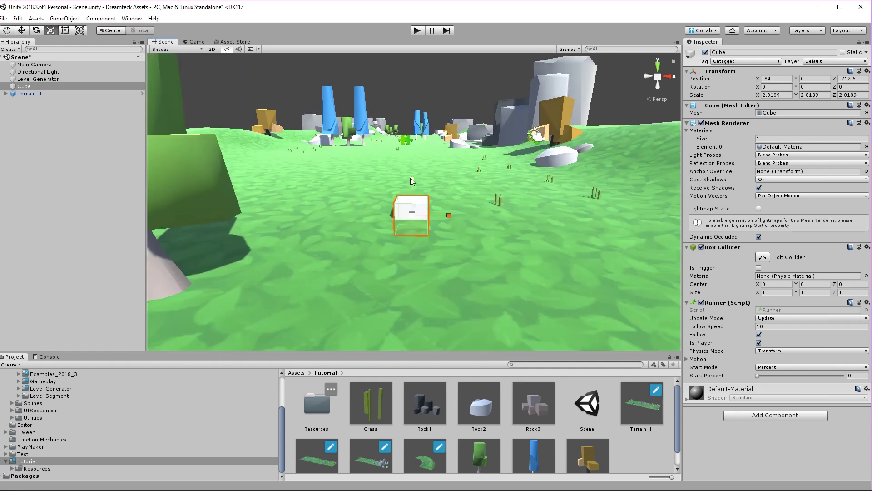
drag(416, 181, 423, 135)
scroll(420, 173, up, 2)
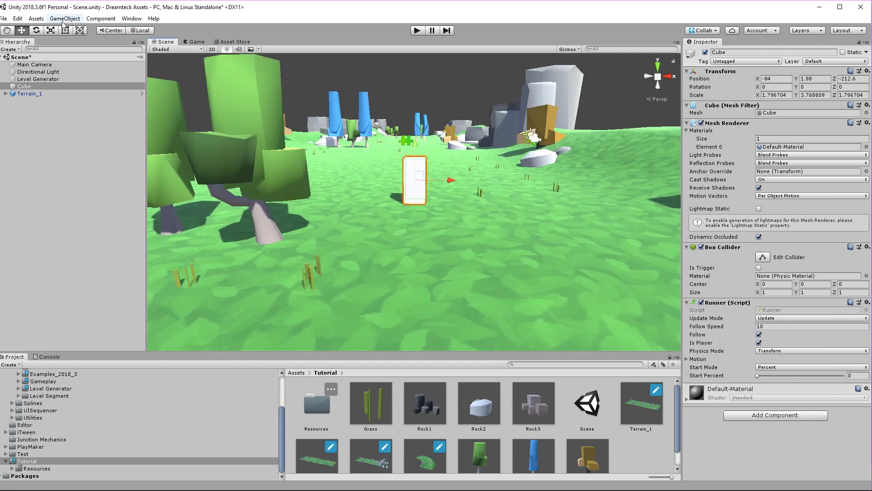
Create a child Cube (1) under the player cube and remove its Box Collider.
click(65, 18)
mouse_move(91, 48)
click(191, 50)
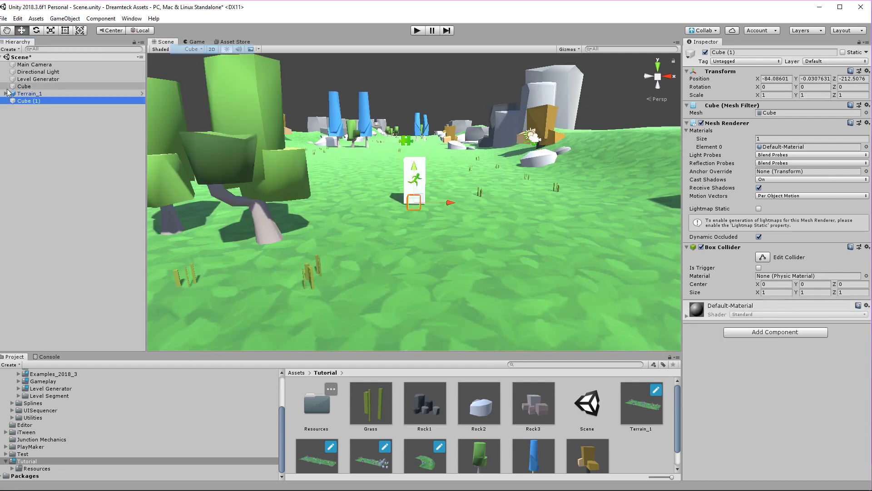
right_click(716, 248)
click(752, 268)
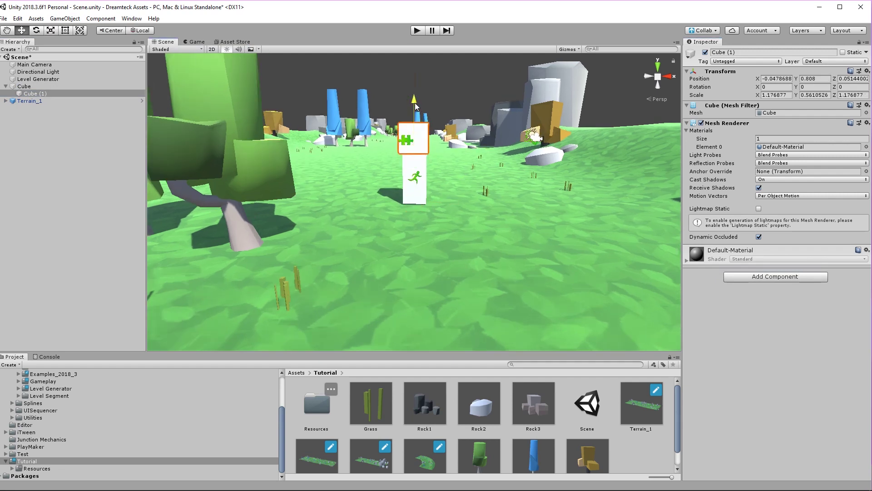
Create a Player material with red Albedo and a pinkish Emission colour.
scroll(618, 418, down, 1)
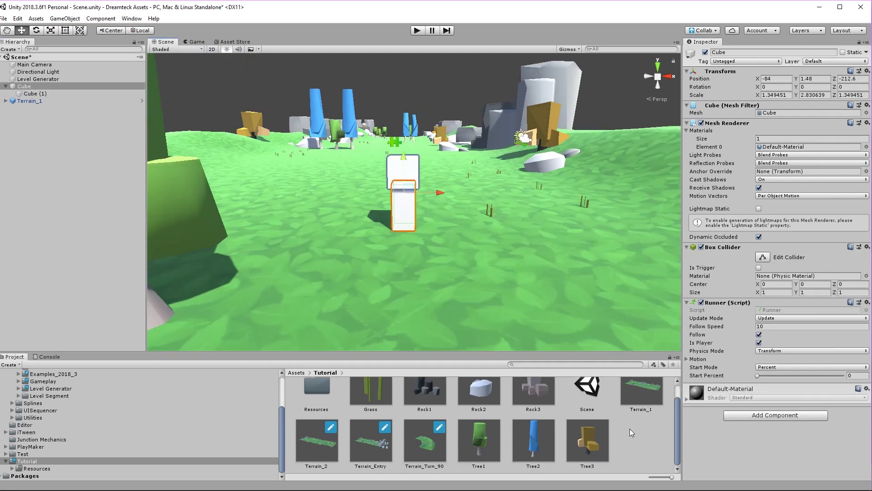
right_click(647, 434)
mouse_move(696, 222)
click(562, 242)
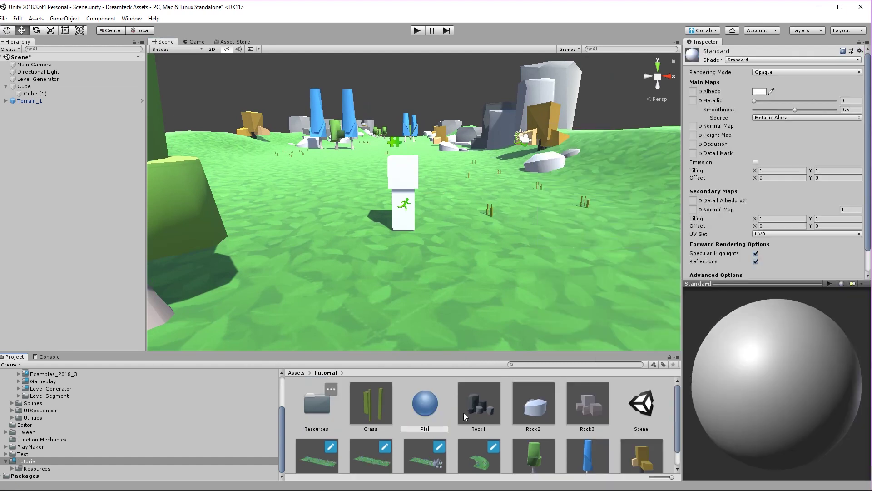
click(759, 91)
drag(505, 133, 549, 141)
click(689, 143)
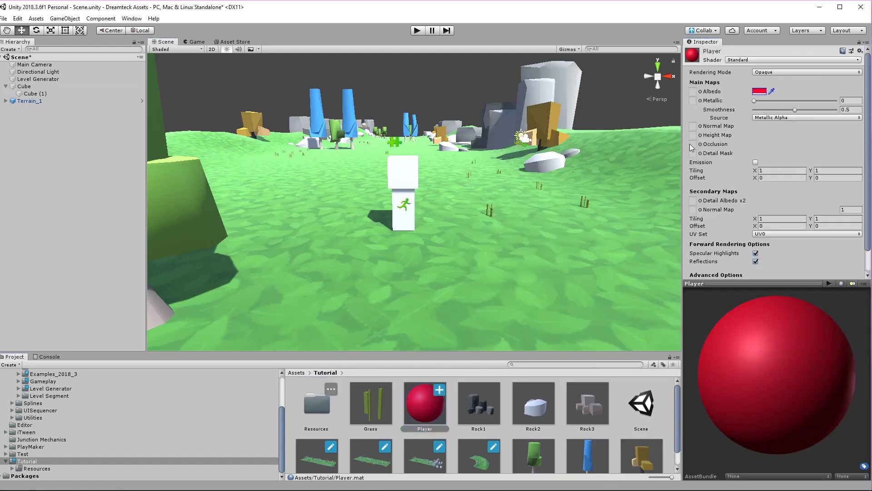
click(756, 162)
click(758, 171)
click(522, 286)
click(422, 413)
Apply the Player material to both the lower body cube and the upper head cube.
drag(422, 413, 394, 219)
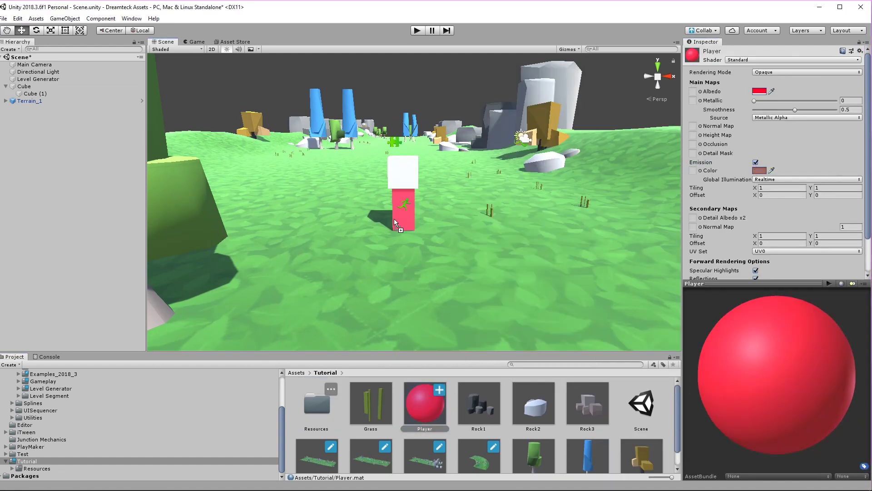
drag(406, 250, 402, 215)
scroll(410, 231, down, 3)
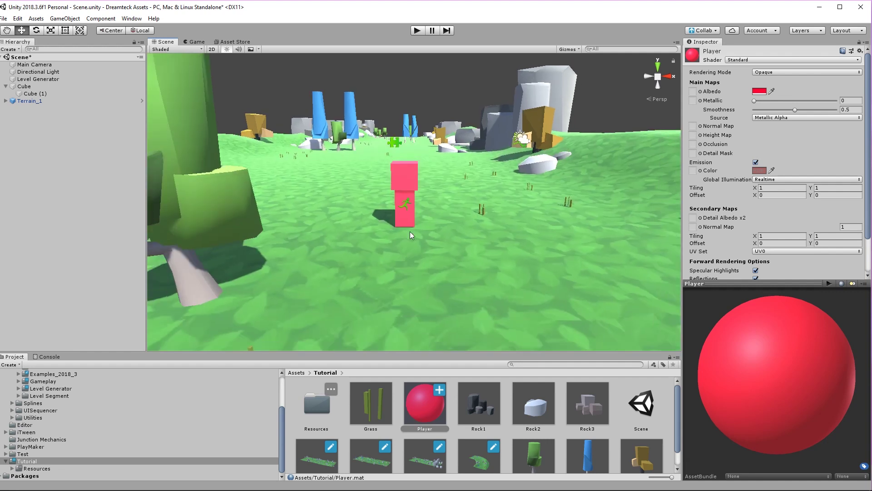
scroll(460, 268, down, 5)
Delete the Terrain_1 ground from the scene and reset the Cube's position to 0, 0, 0.
click(459, 269)
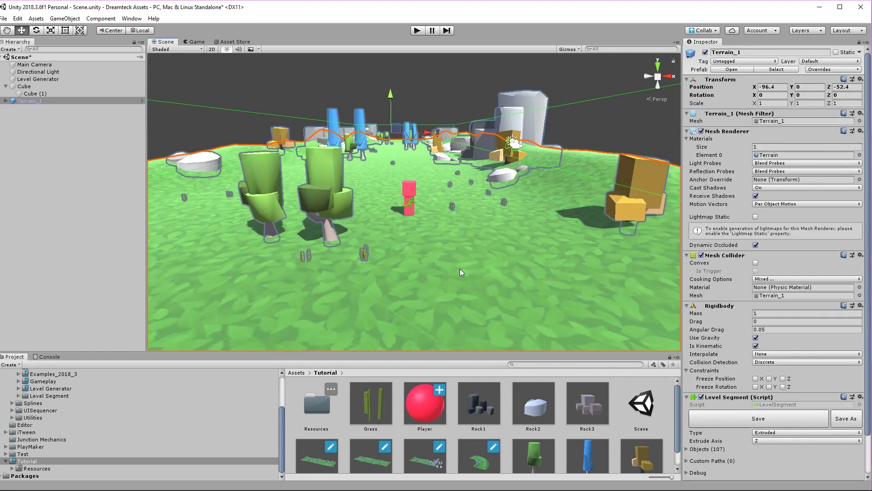
key(Delete)
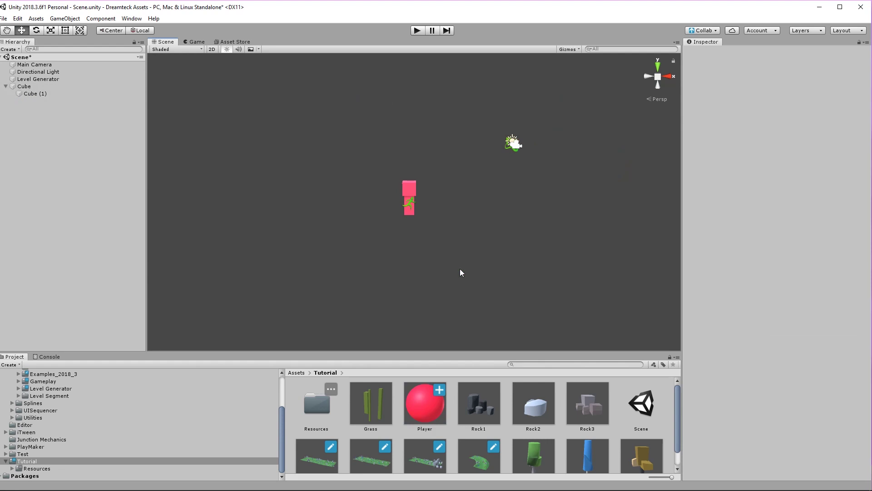
key(ctrl+z)
scroll(281, 177, down, 8)
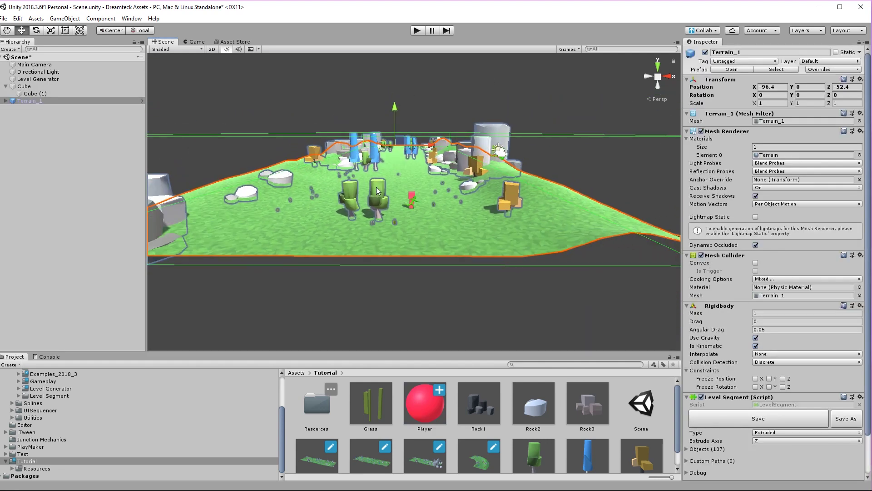
scroll(377, 191, down, 5)
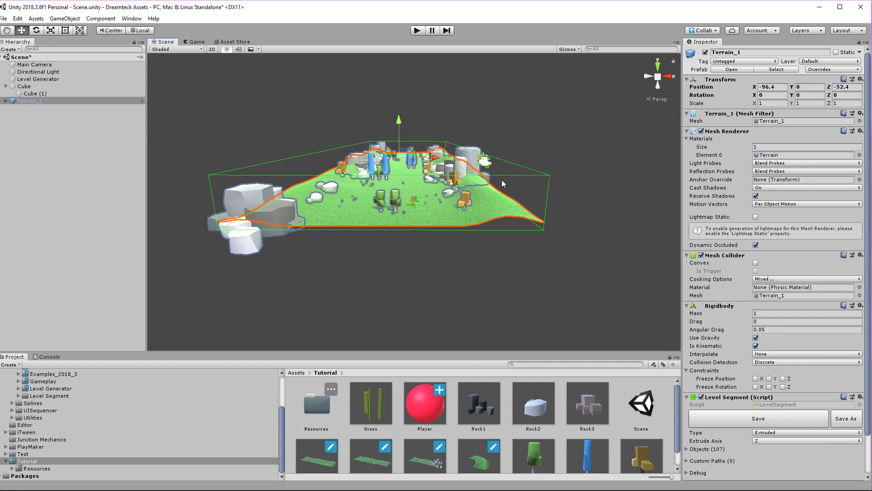
alt+drag(405, 180, 502, 300)
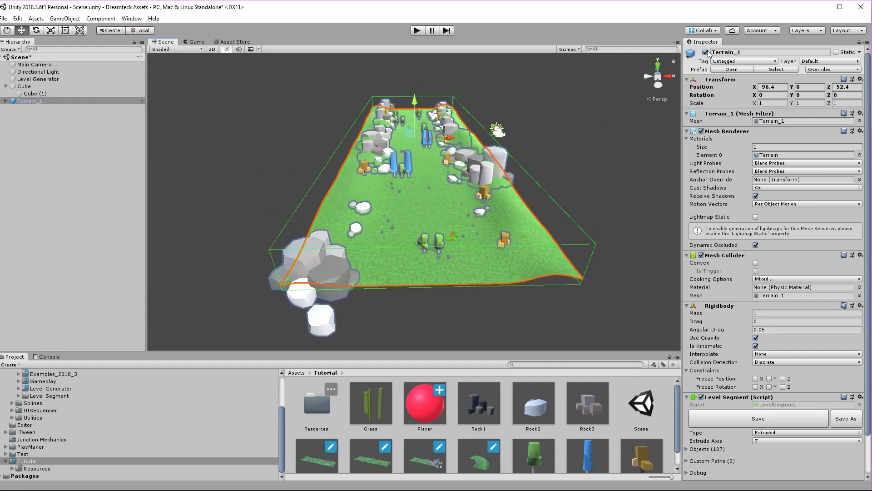
key(ctrl+z)
click(785, 79)
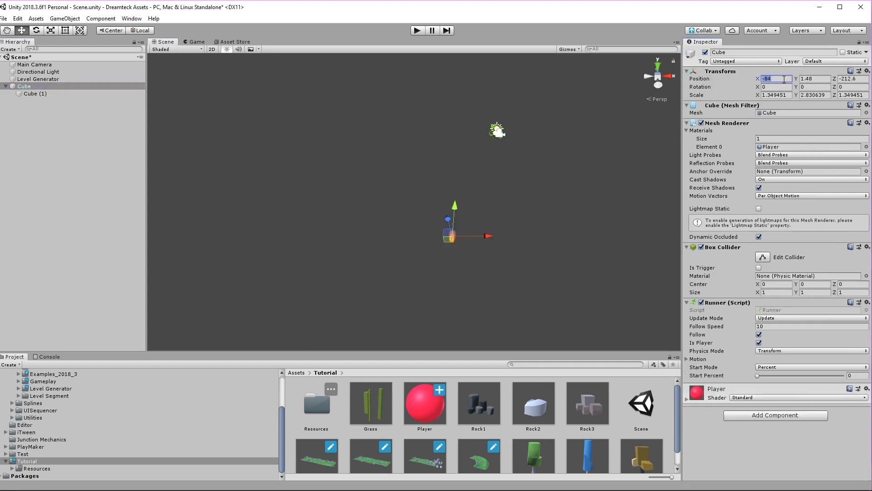
click(417, 31)
right_drag(422, 234, 473, 211)
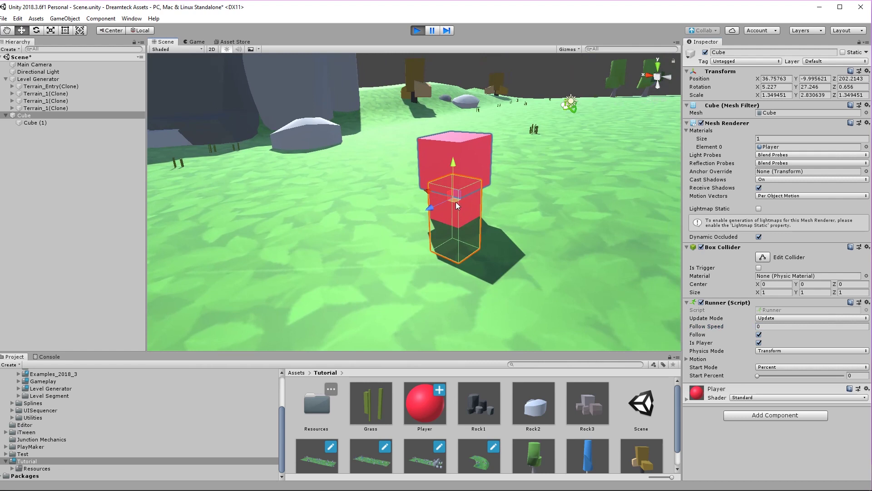
key(z)
mouse_move(419, 182)
right_down()
mouse_move(422, 173)
mouse_move(459, 181)
mouse_move(405, 214)
mouse_move(416, 211)
mouse_move(430, 175)
right_up()
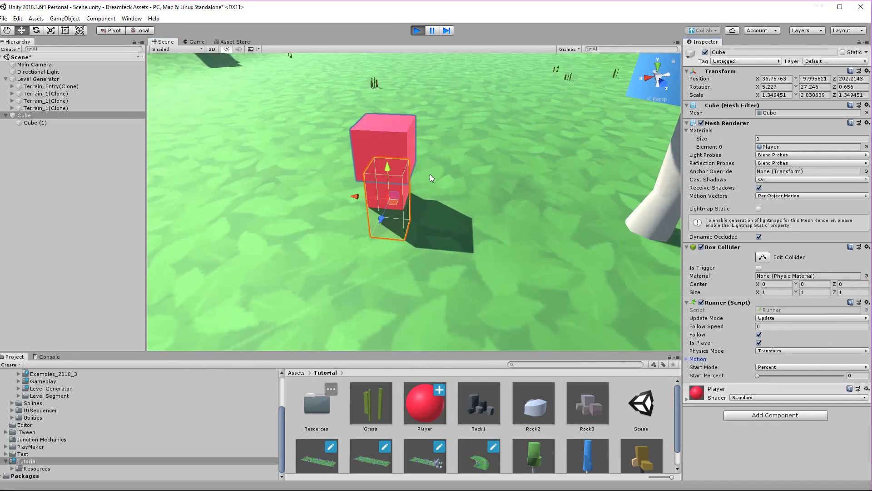
click(688, 359)
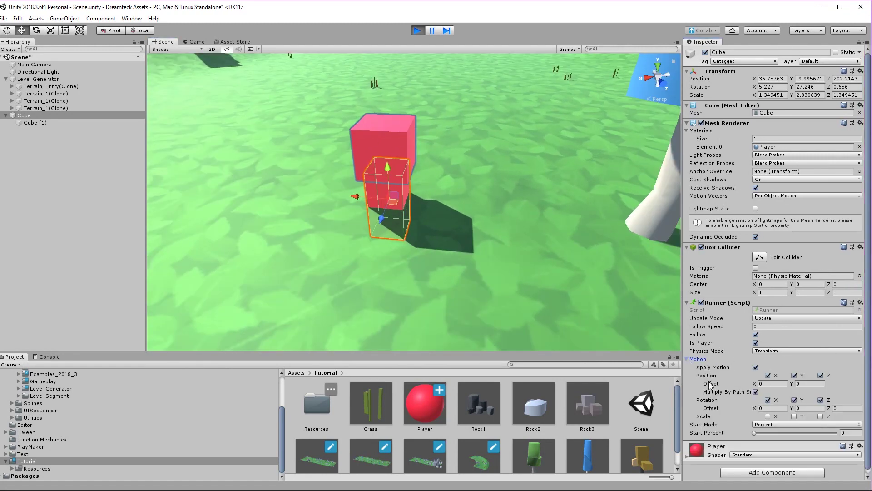
click(795, 384)
drag(795, 385, 820, 385)
right_drag(449, 218, 236, 236)
click(810, 385)
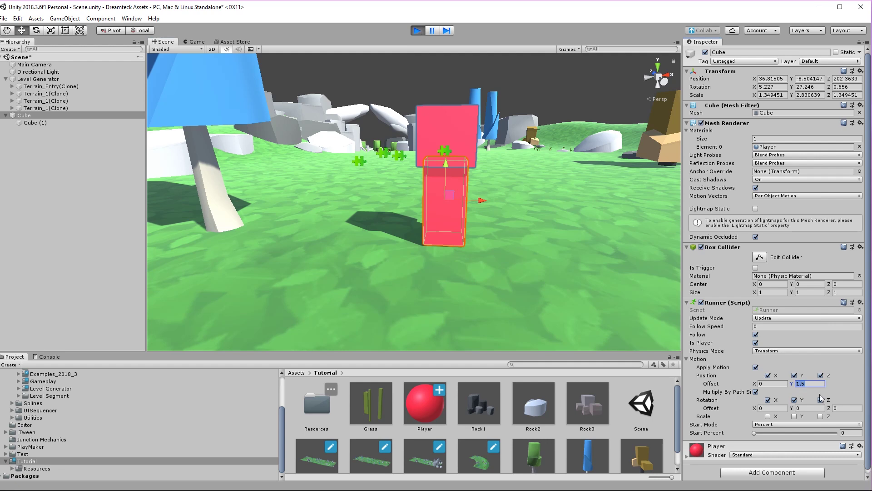
click(417, 31)
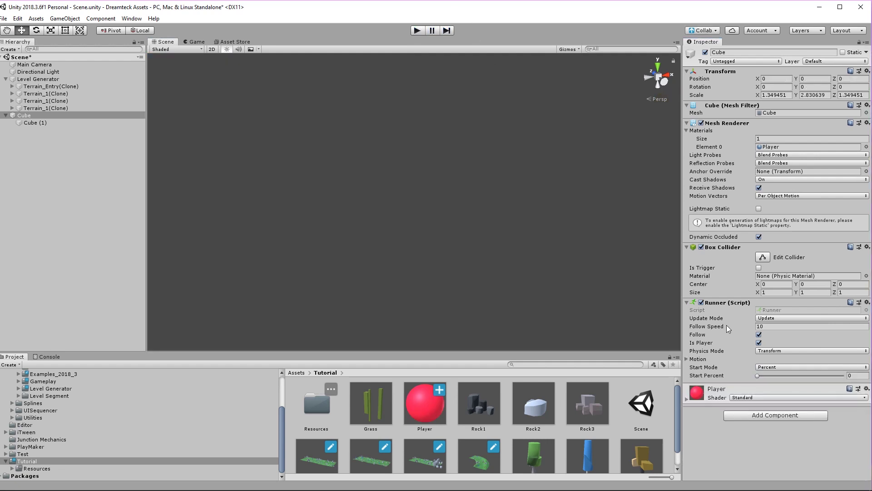
Set the Runner's vertical offset to 1.5 and parent Main Camera under the Cube.
click(701, 359)
click(816, 382)
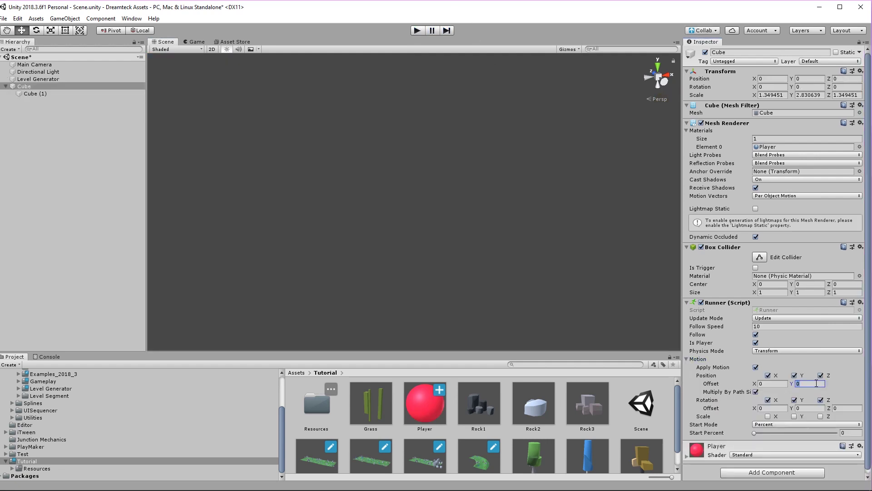
drag(30, 68, 25, 90)
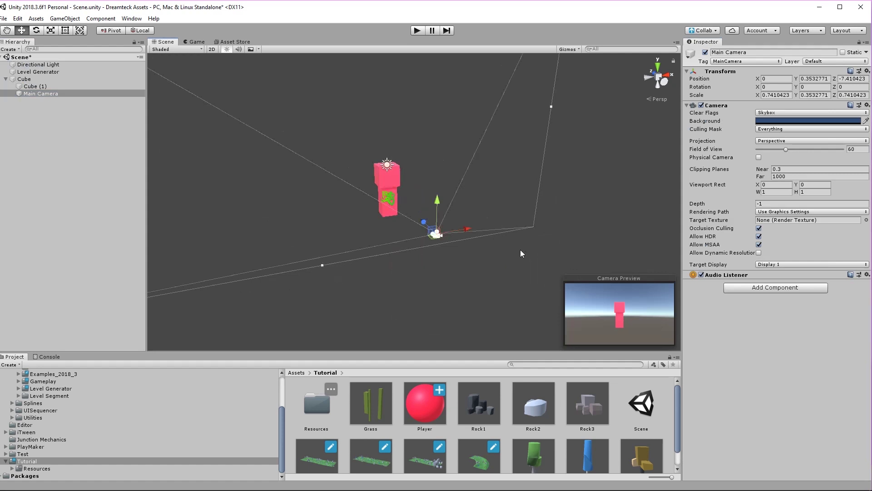
Test-play the scene twice to check the camera following the Cube.
key(ctrl+p)
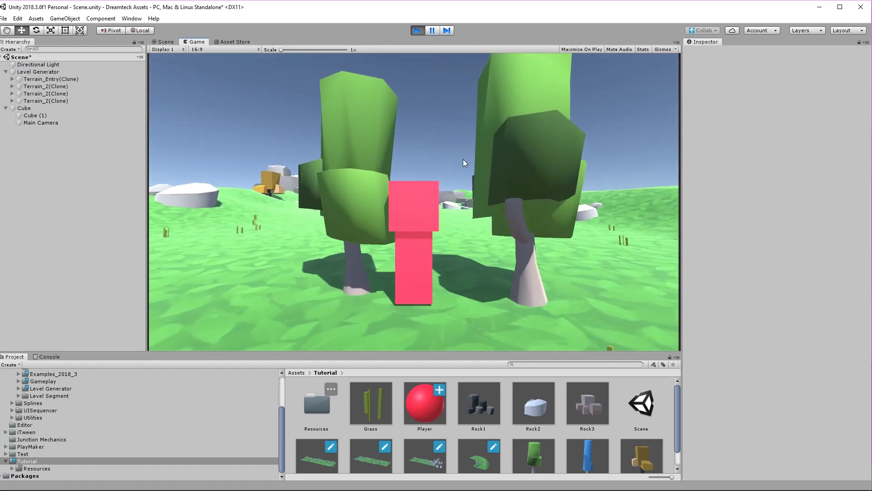
click(417, 31)
click(30, 93)
key(ctrl+p)
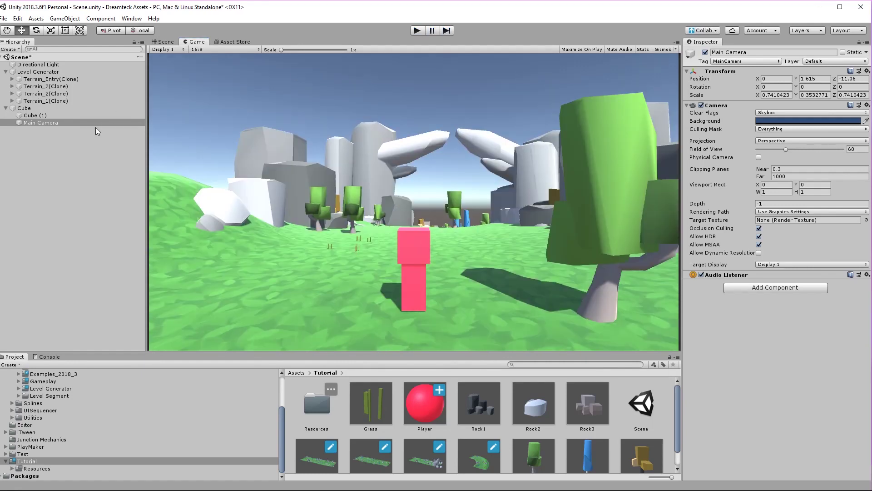
key(ctrl+p)
Select the Cube and do a quick test run of the scene.
click(30, 79)
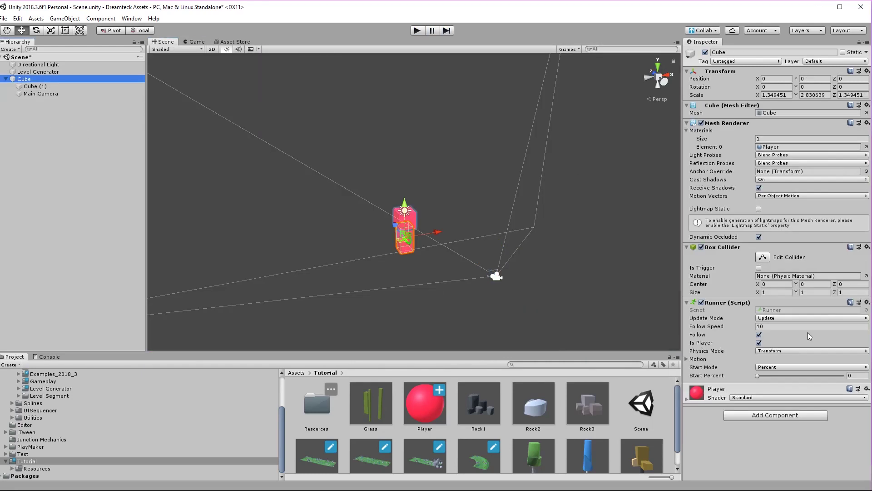
key(ctrl+p)
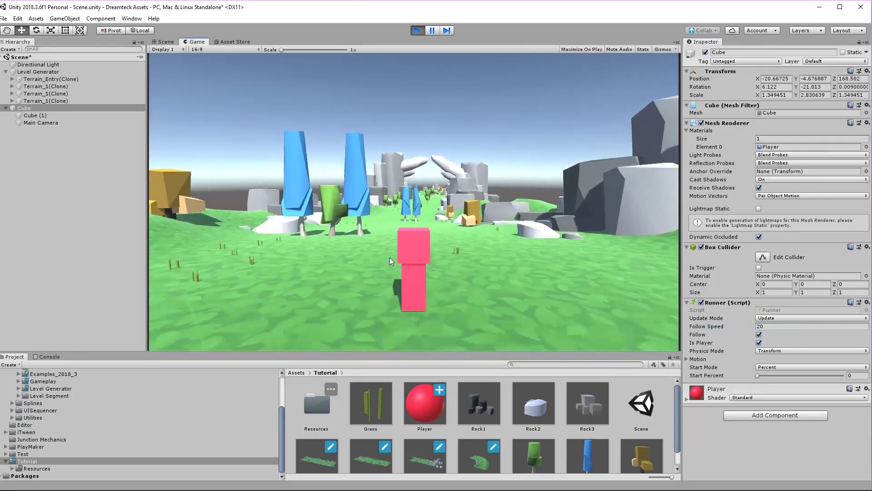
key(ctrl+p)
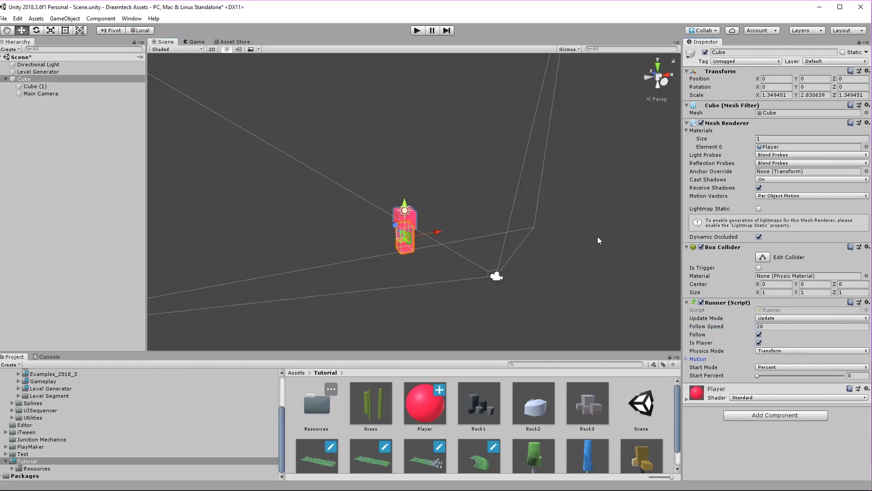
Set the Runner's horizontal position offset to 1 and test-play the scene again.
click(687, 360)
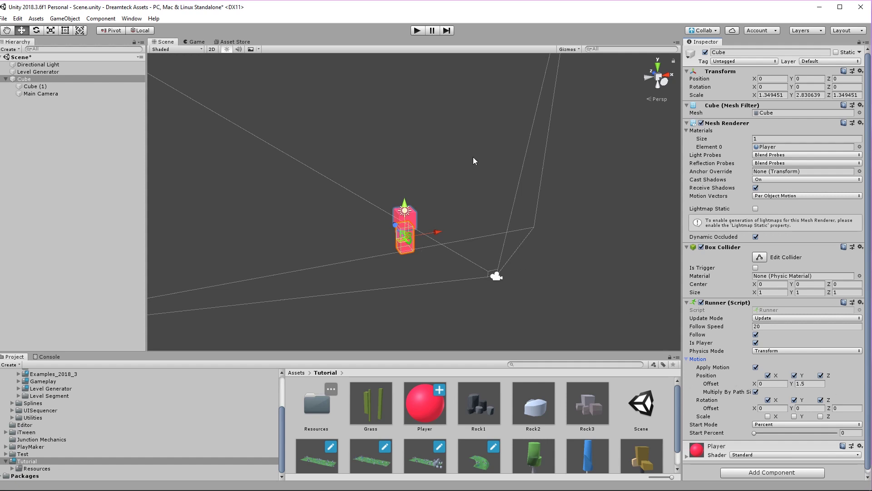
click(769, 384)
text(1)
key(ctrl+p)
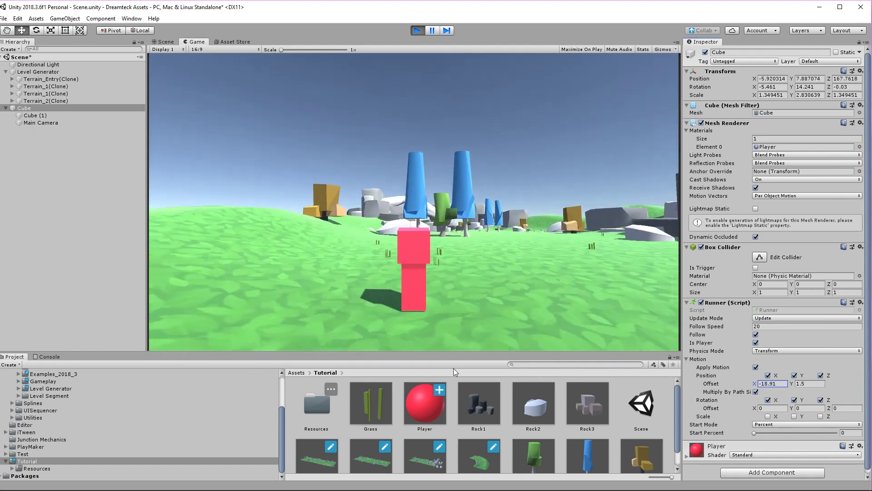
key(ctrl+p)
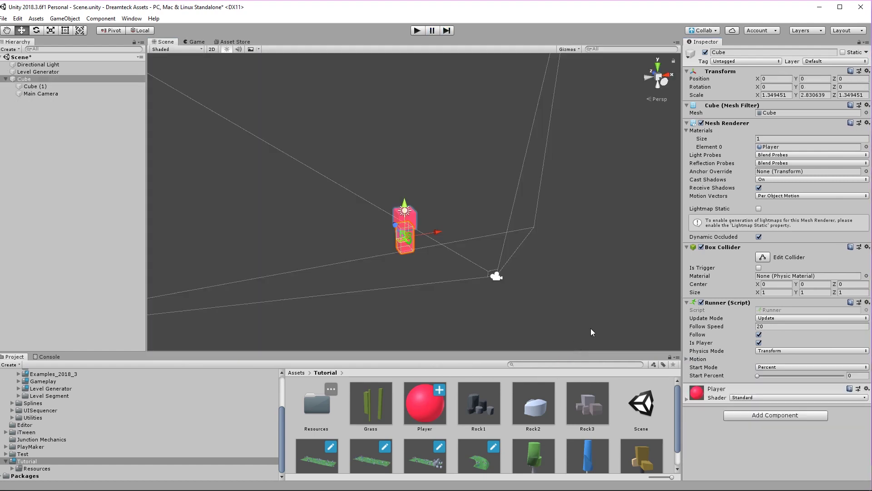
Remove the Runner script from the Cube and add Dreamteck's Lane Runner component.
right_click(719, 305)
click(736, 321)
click(742, 335)
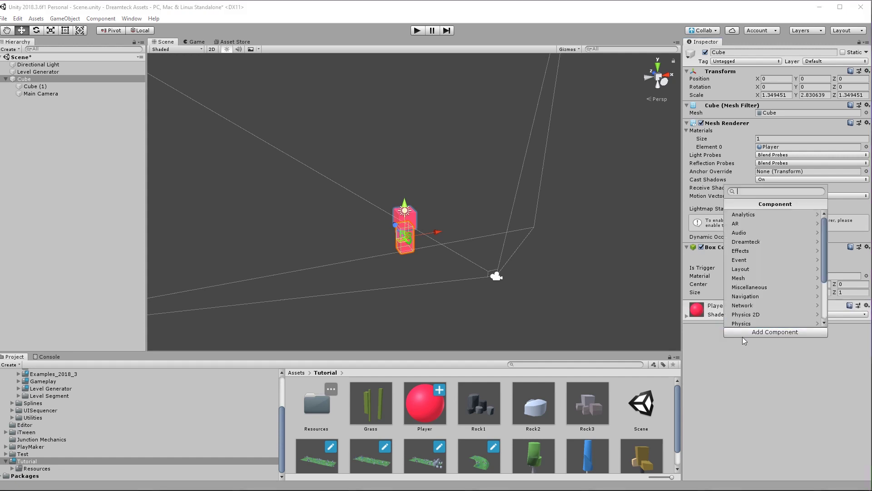
click(745, 241)
click(755, 232)
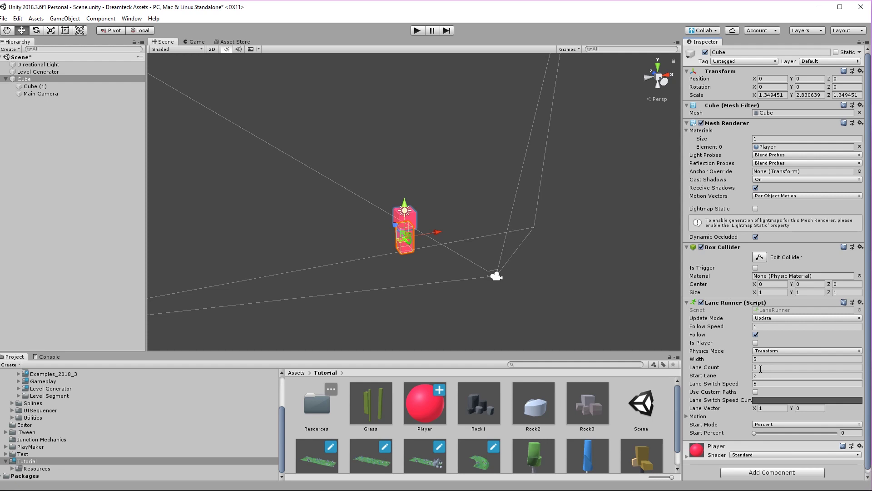
Fill in Lane Count 3, Start Lane 2 and lane Width 40 in the Lane Runner inspector.
click(760, 369)
text(26)
click(764, 375)
text(2)
text(3)
key(BackSpace)
key(BackSpace)
text(3)
key(Return)
text(2)
click(763, 359)
text(40)
Apply the ease-in-out preset to the Lane Switch Speed Curve and close the curve editor.
click(764, 400)
click(332, 404)
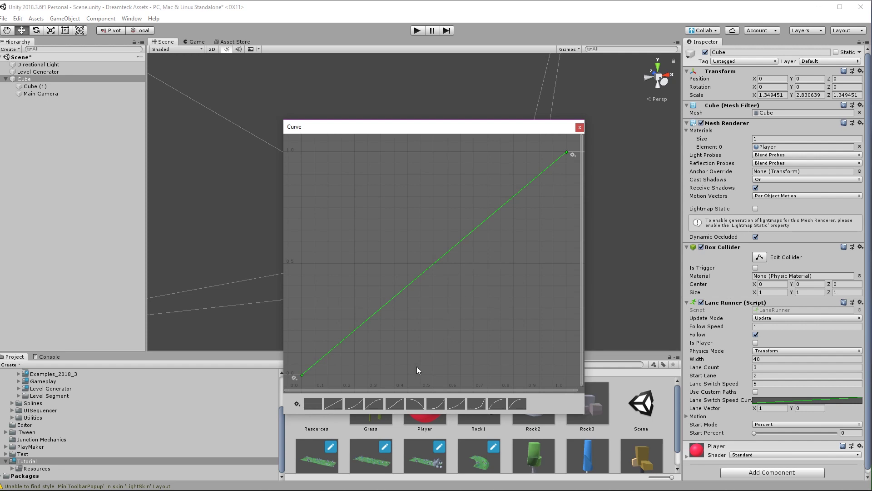
click(393, 405)
click(766, 410)
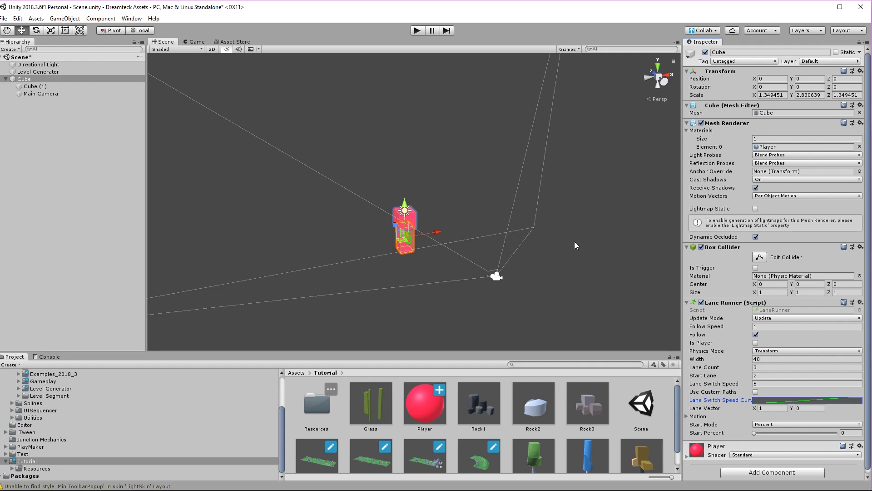
Try a Lane Vector of X 0, Y 1, then revert it to X 1, Y 0.
click(772, 408)
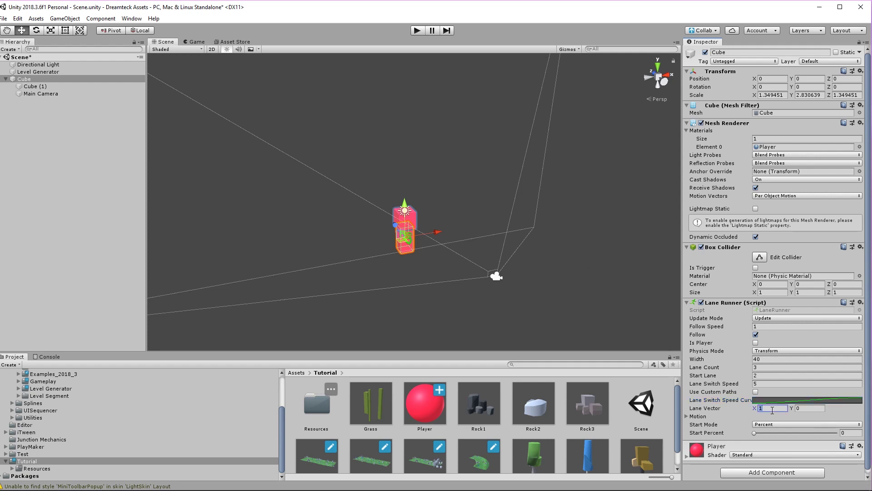
text(0)
click(808, 408)
text(1)
key(ctrl+z)
key(ctrl+z)
key(Tab)
key(Right)
key(Left)
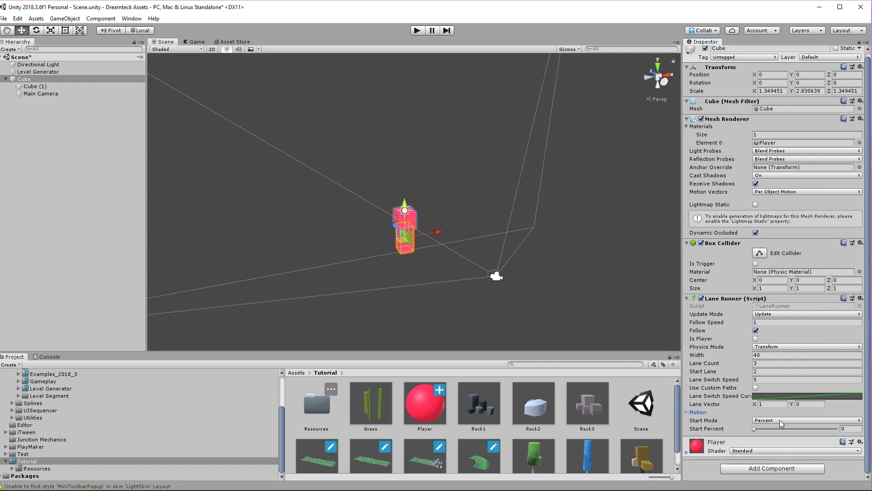
Set Start Mode to Distance with Start Distance 50 and enter Play mode.
click(754, 429)
drag(752, 430, 848, 431)
click(806, 420)
click(800, 437)
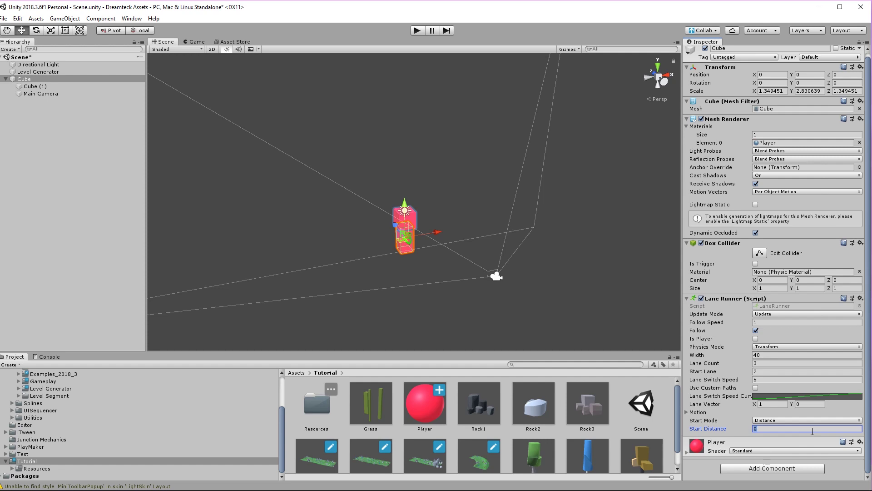
text(50)
click(807, 420)
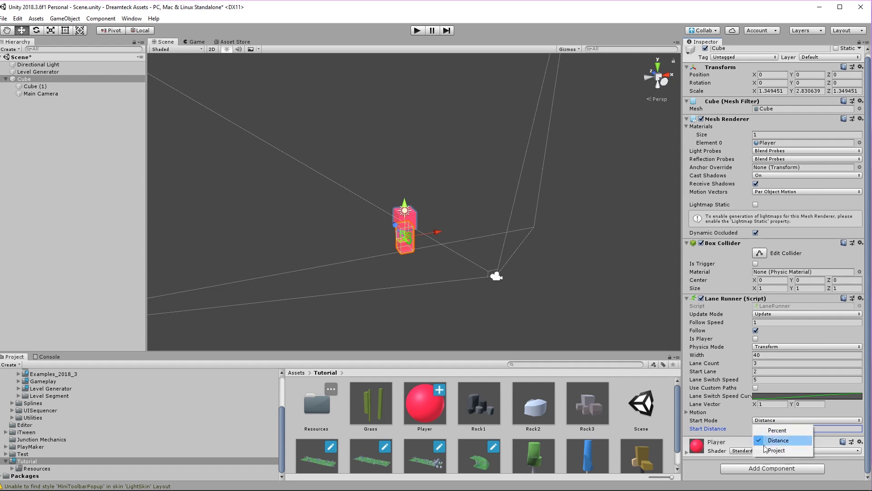
click(772, 454)
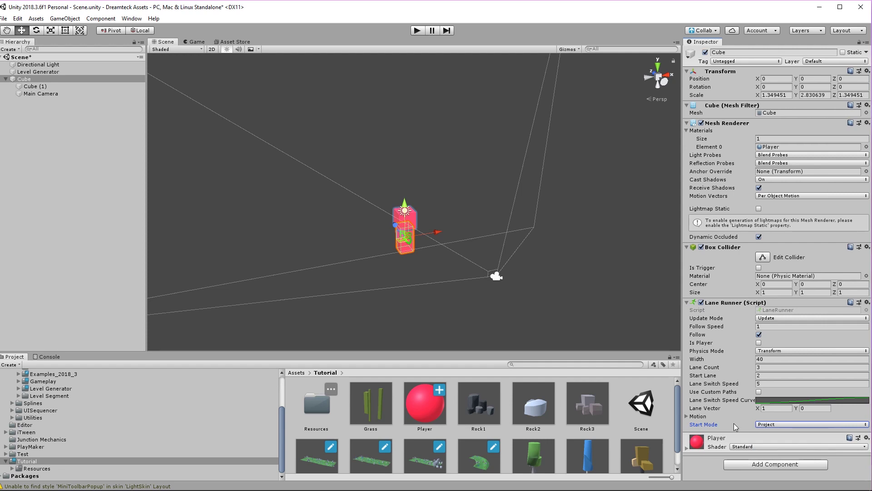
click(776, 424)
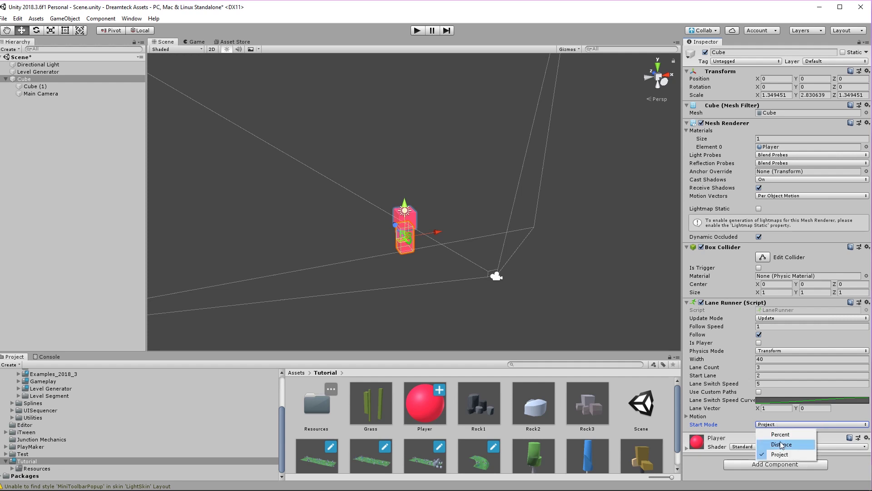
click(780, 444)
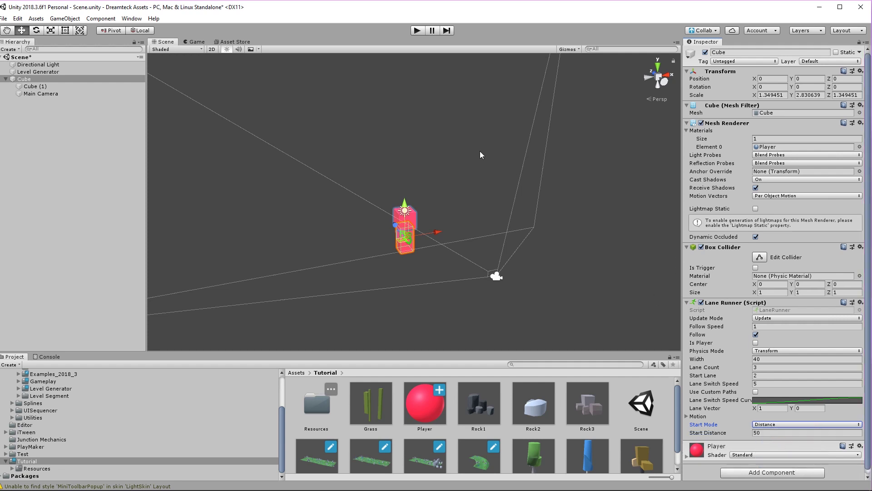
click(417, 30)
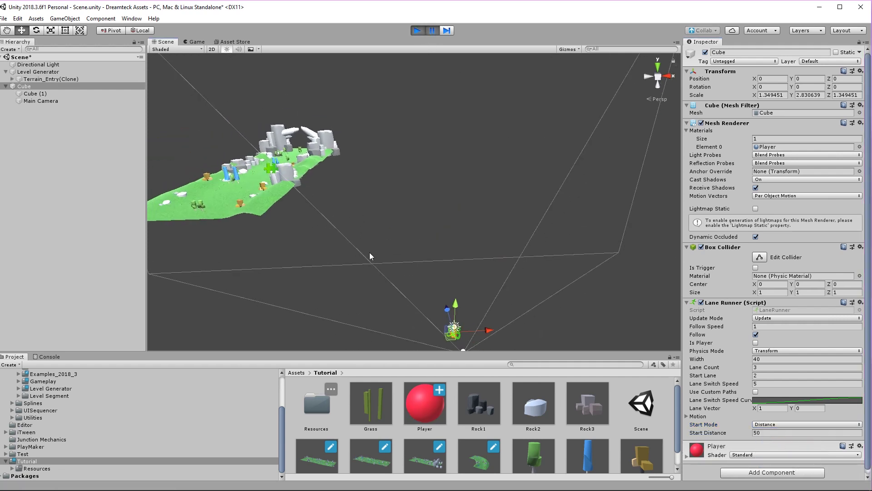
Pause the game and step frame by frame to watch terrain spawn and the Cube advance.
alt+drag(384, 231, 442, 92)
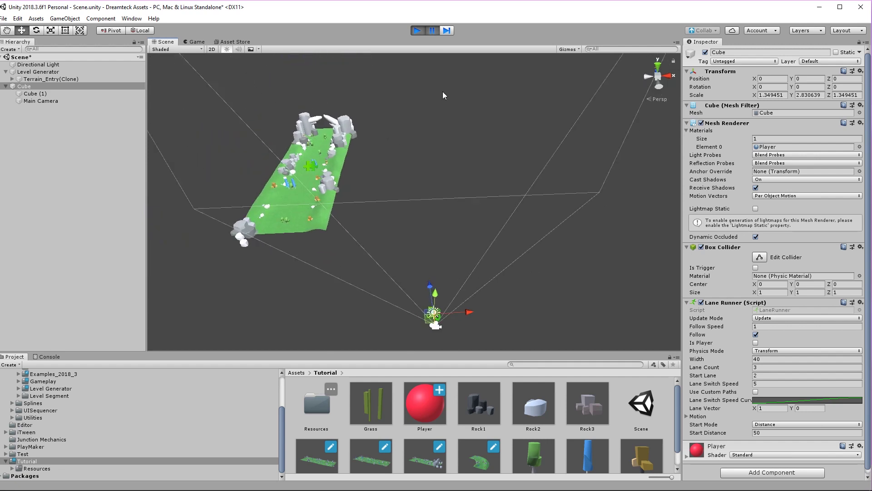
click(448, 31)
click(448, 30)
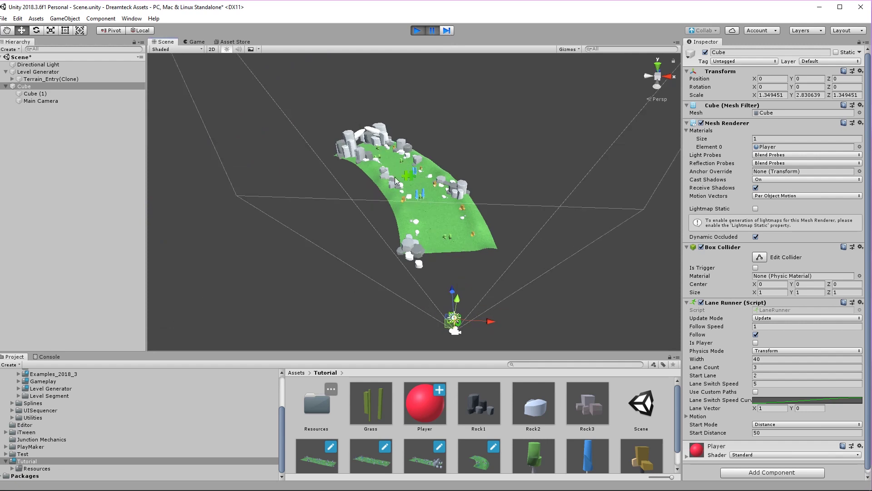
click(446, 32)
click(445, 31)
click(446, 32)
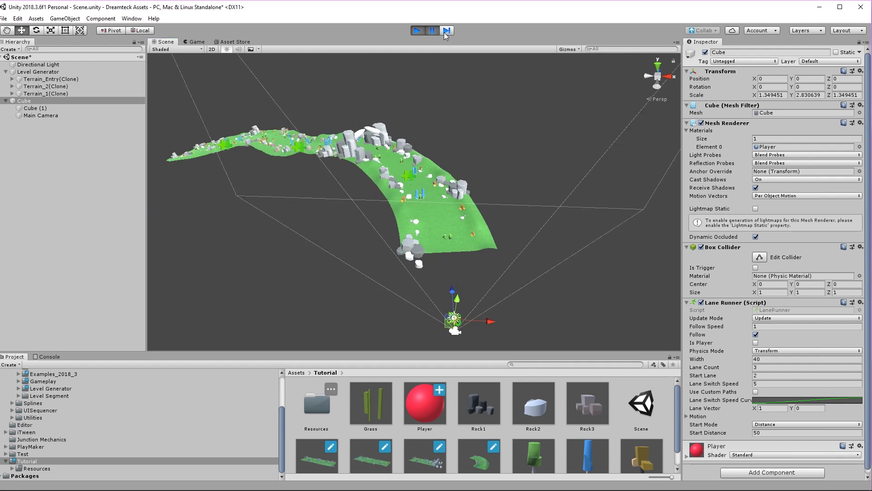
click(447, 31)
click(447, 31)
click(447, 31)
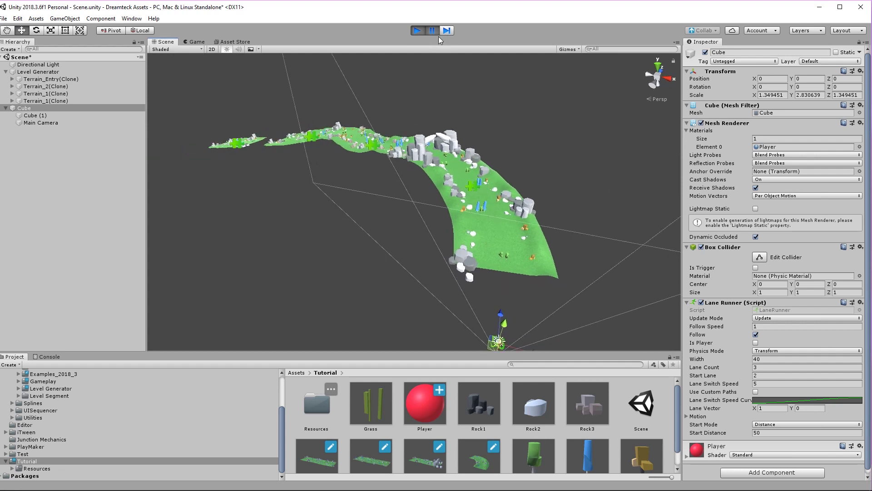
click(447, 31)
click(447, 32)
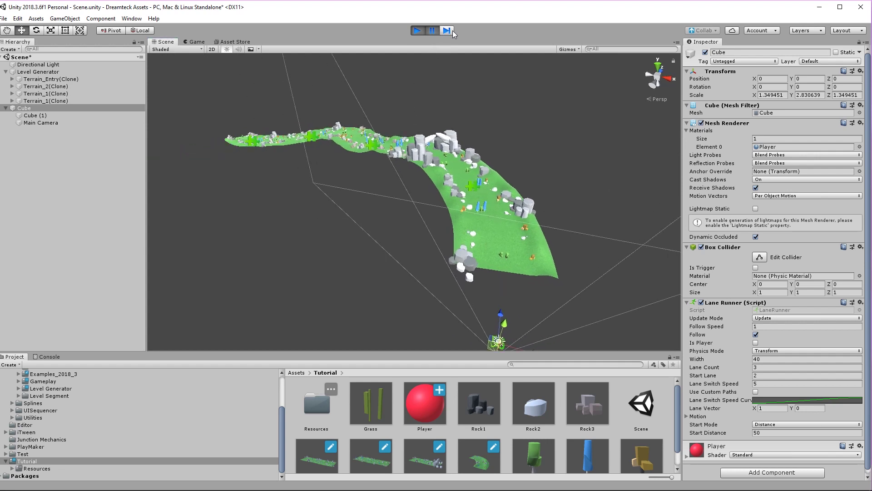
click(447, 30)
click(447, 31)
Zoom in on the terrain in the Scene view, resume the game, then stop the test run.
scroll(529, 195, up, 3)
scroll(473, 238, up, 3)
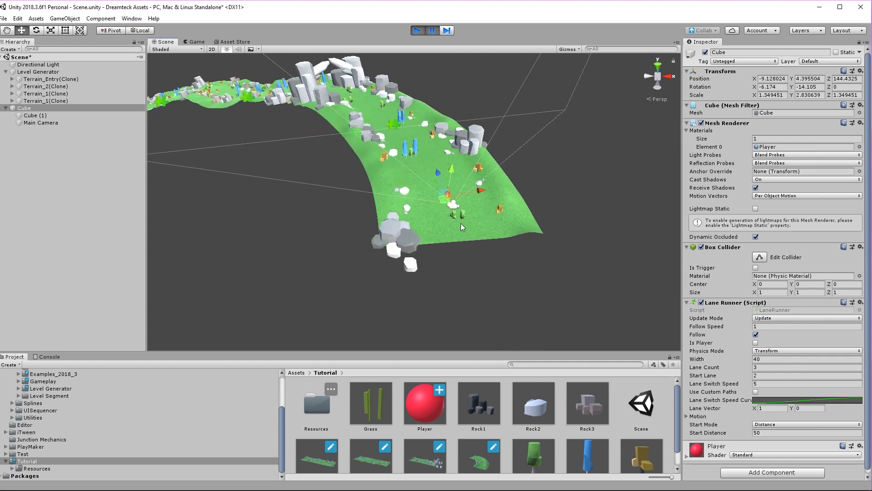
alt+drag(344, 228, 394, 235)
scroll(470, 238, up, 5)
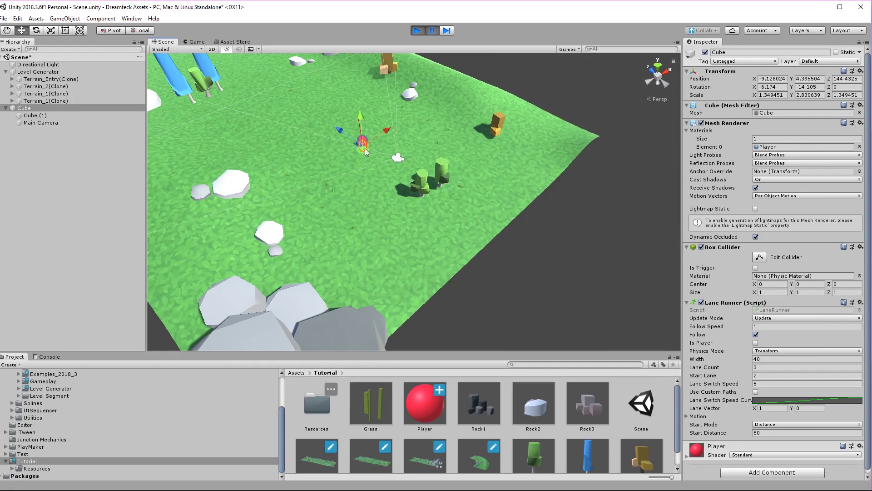
click(432, 30)
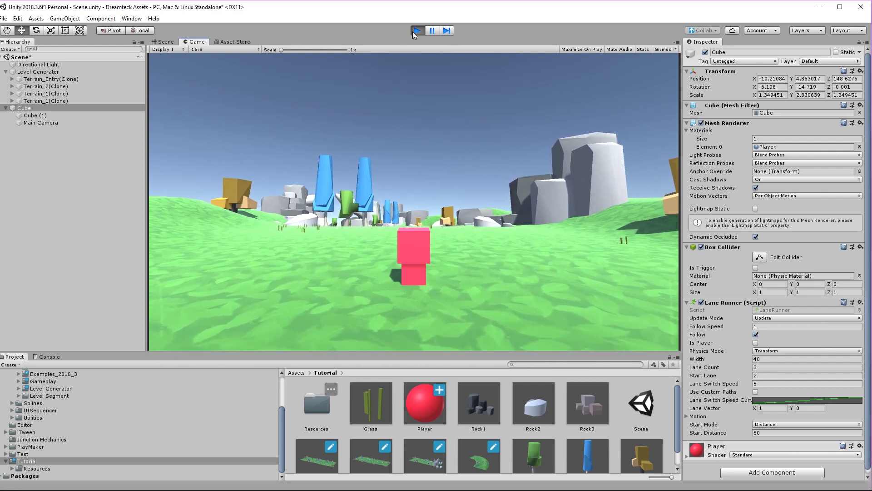
key(ctrl+p)
click(742, 331)
Set the Lane Runner's Motion position offset Y to 1.5.
click(688, 416)
click(688, 416)
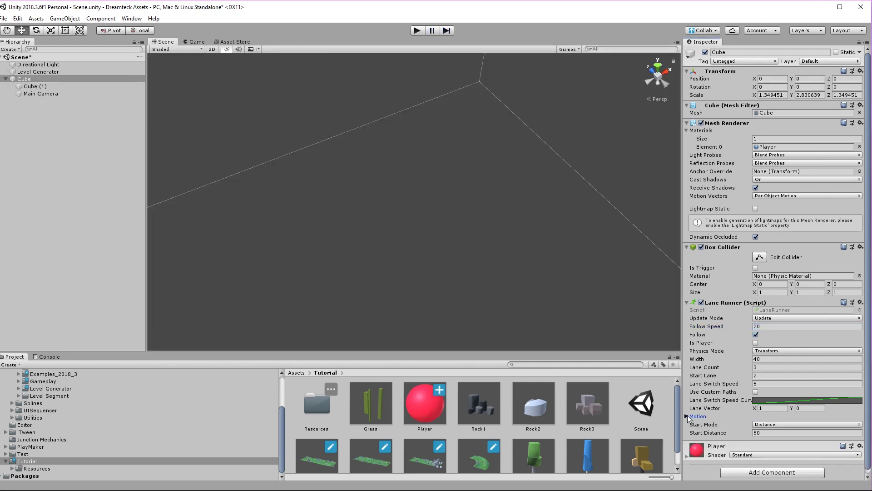
click(687, 416)
click(802, 441)
text(1.5)
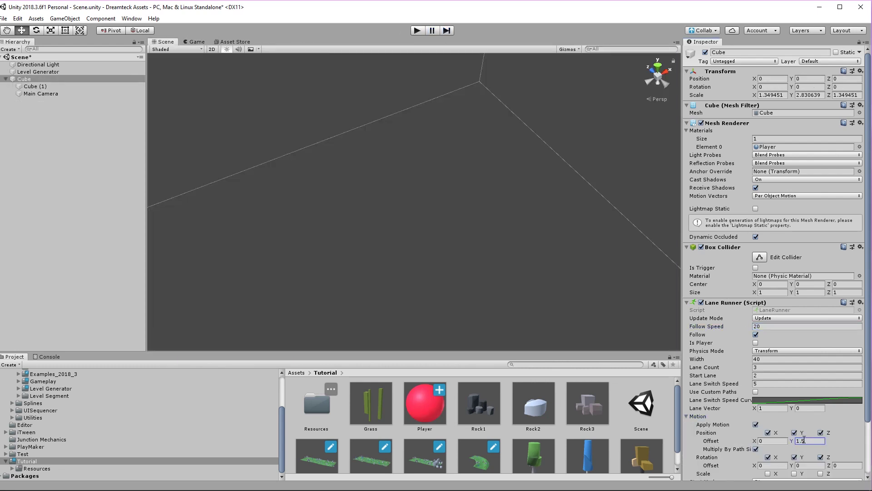
click(687, 416)
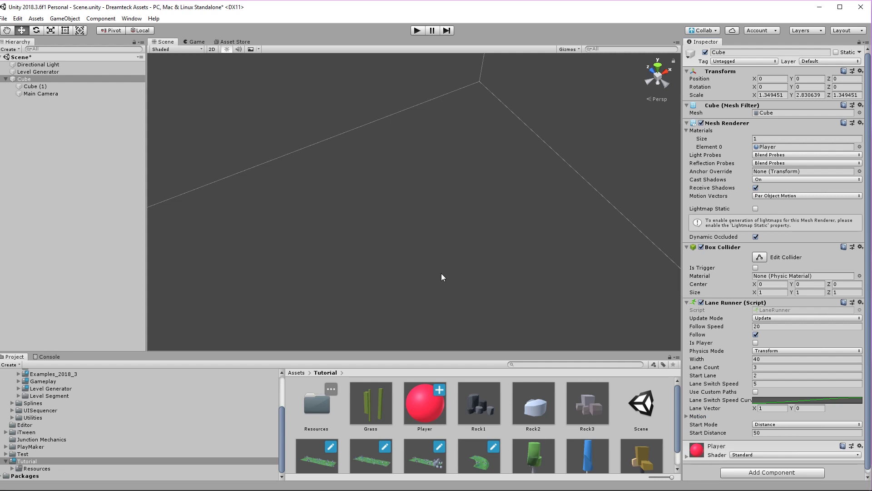
scroll(619, 418, down, 1)
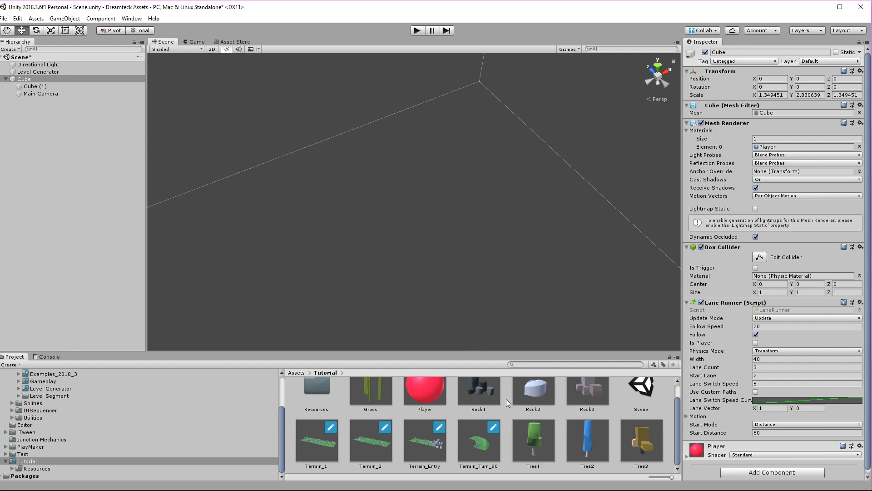
Create a C# script named TutorialPlayer in the Tutorial folder.
right_click(669, 404)
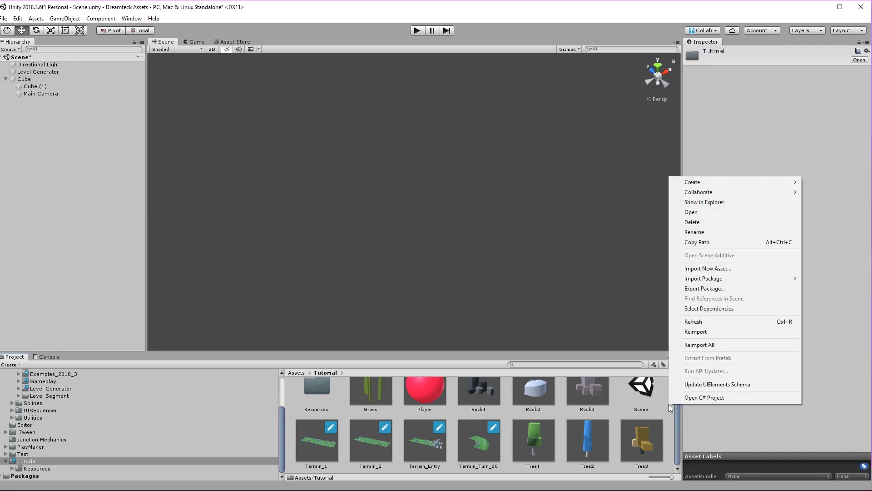
mouse_move(699, 183)
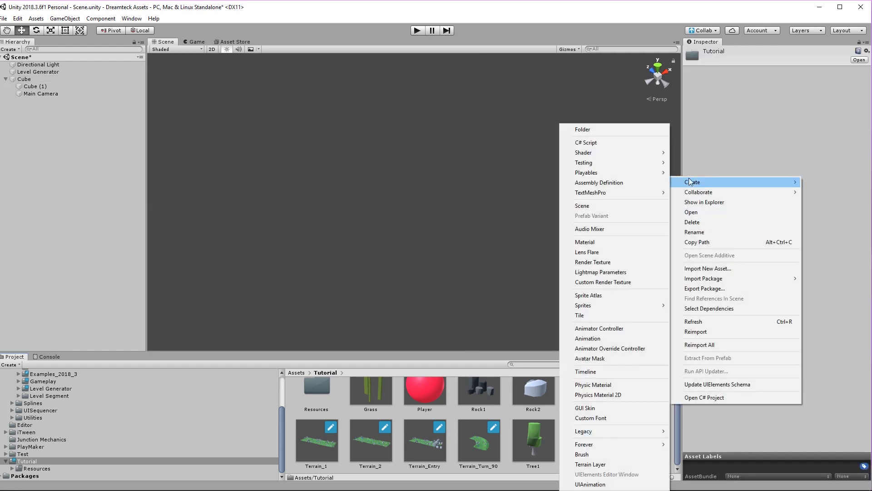
click(611, 142)
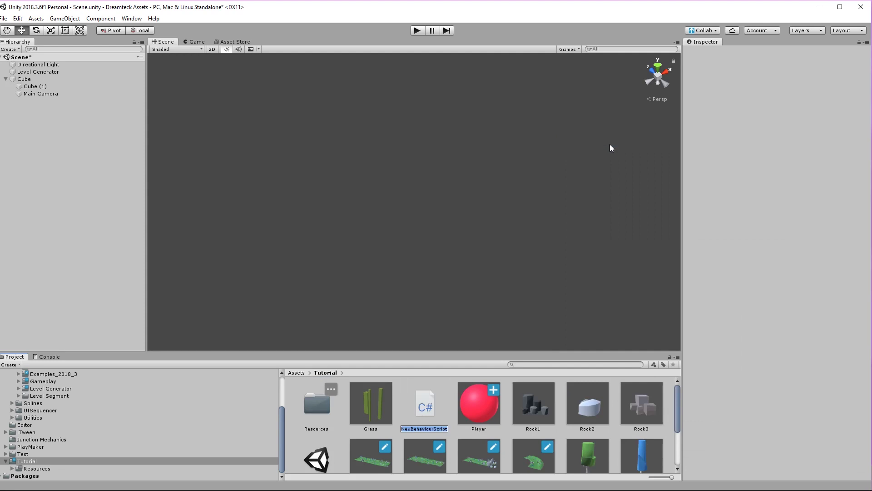
text(TutorialPlayer)
key(Return)
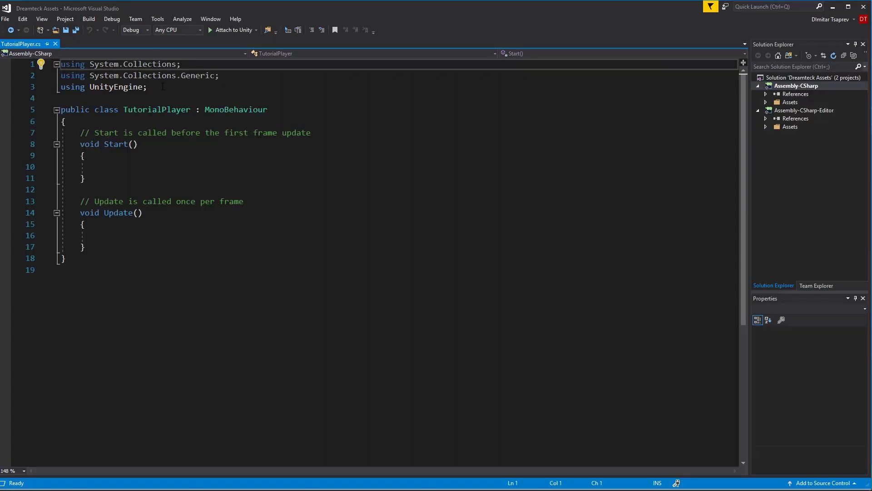
Add 'using Dreamteck.Forever;' below the UnityEngine using line and save.
ctrl+scroll(181, 97, up, 3)
click(214, 99)
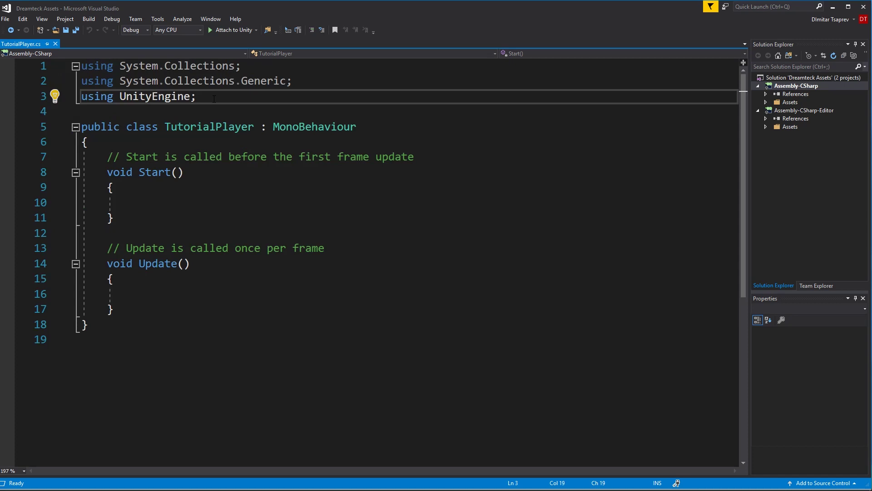
key(Return)
text(using Dreamteck.Forever;)
key(ctrl+s)
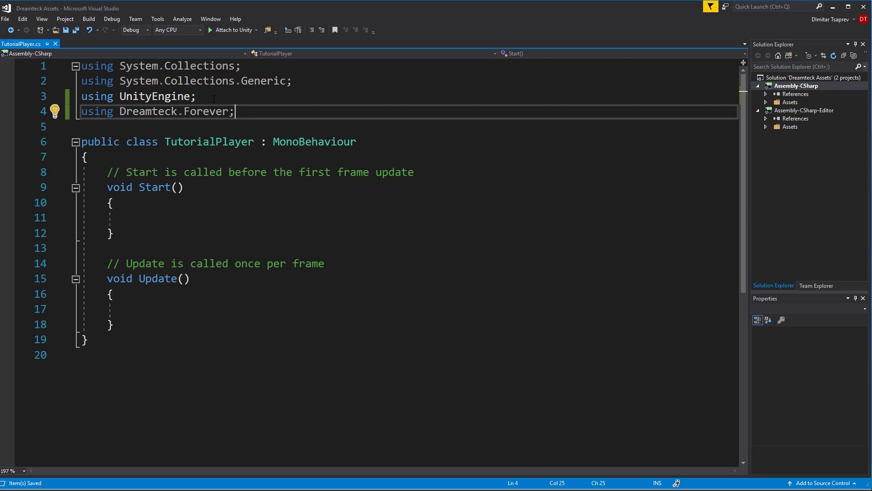
Declare a 'LaneRunner runner;' field and assign runner = GetComponent<LaneRunner>() in Start(), then save.
key(Down)
key(Down)
key(Down)
key(Return)
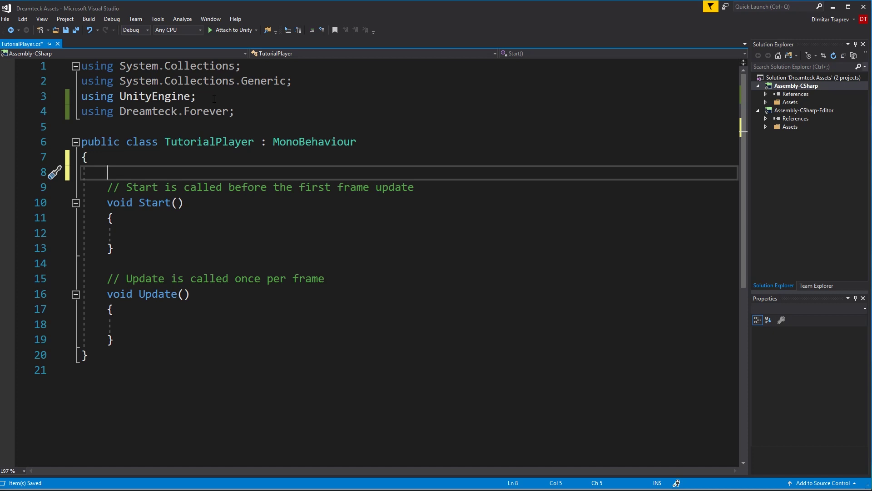
text(LaneRunner runner;)
key(Return)
key(Down)
key(Down)
key(Down)
click(173, 252)
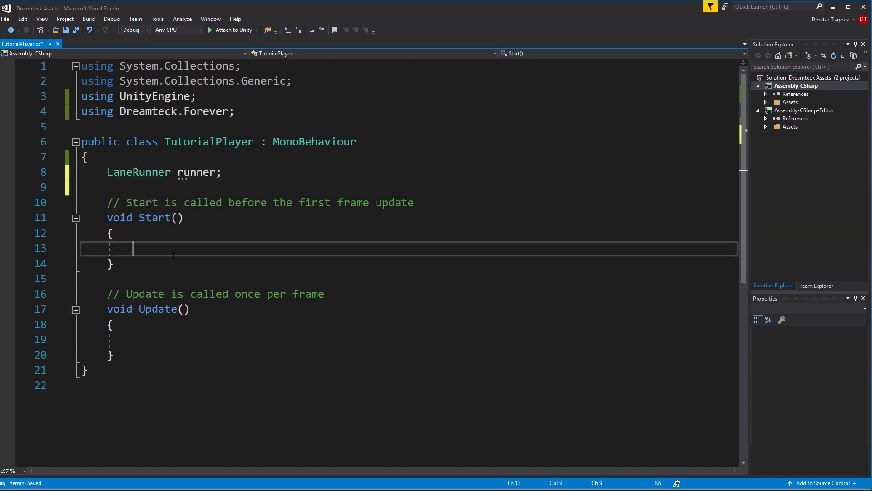
text(runner = GetComponent<LaneRunner>();)
key(ctrl+s)
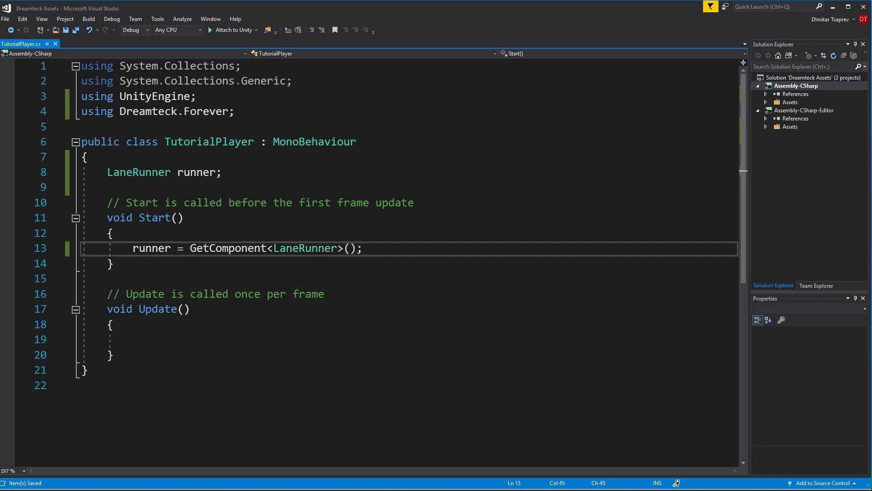
click(833, 6)
Rename the Cube object to Player and attach the TutorialPlayer script to it.
click(27, 79)
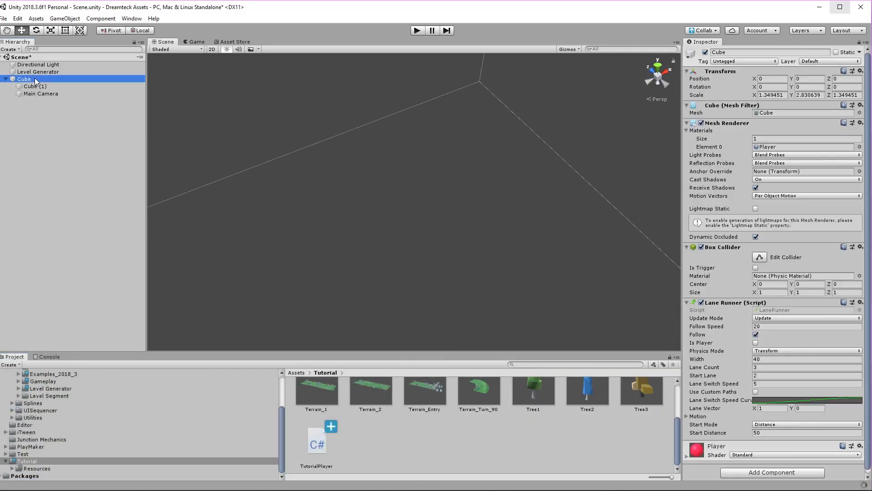
key(F2)
text(Player)
key(Return)
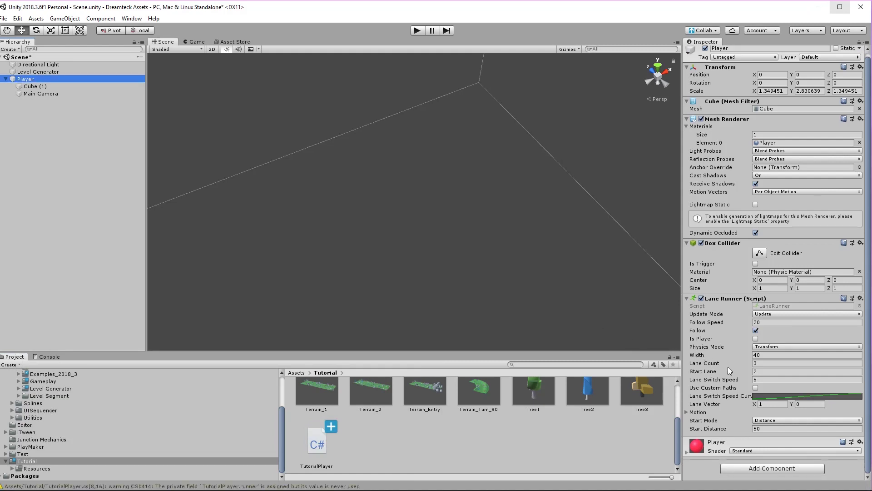
drag(316, 442, 729, 451)
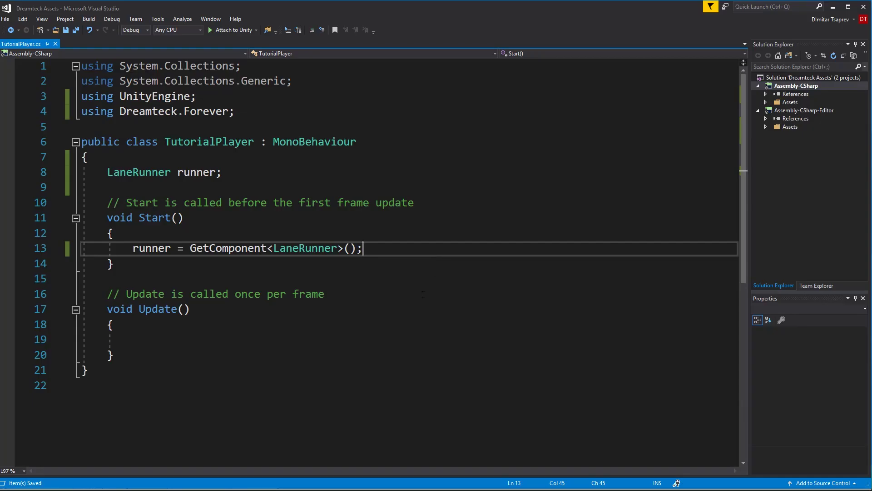
In Update(), add an if-statement that decrements runner.lane on LeftArrow, and save.
click(96, 339)
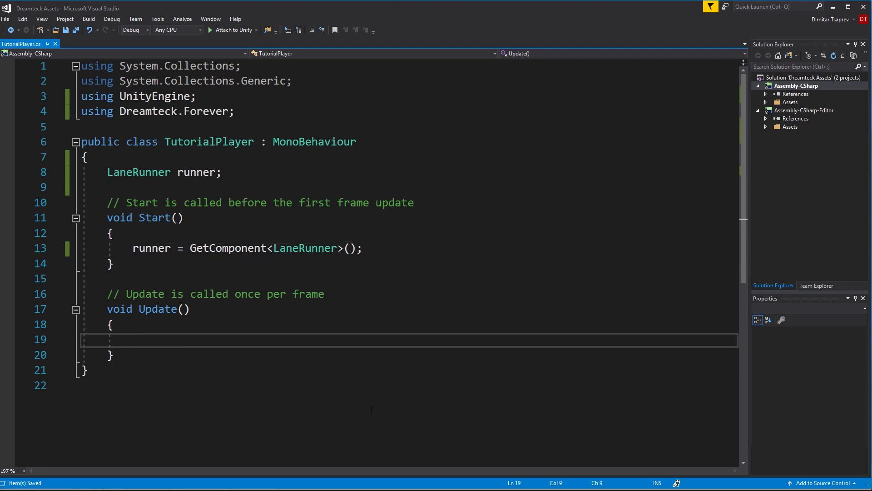
text(if(Input.GetKeyDown(KeyCode.A)
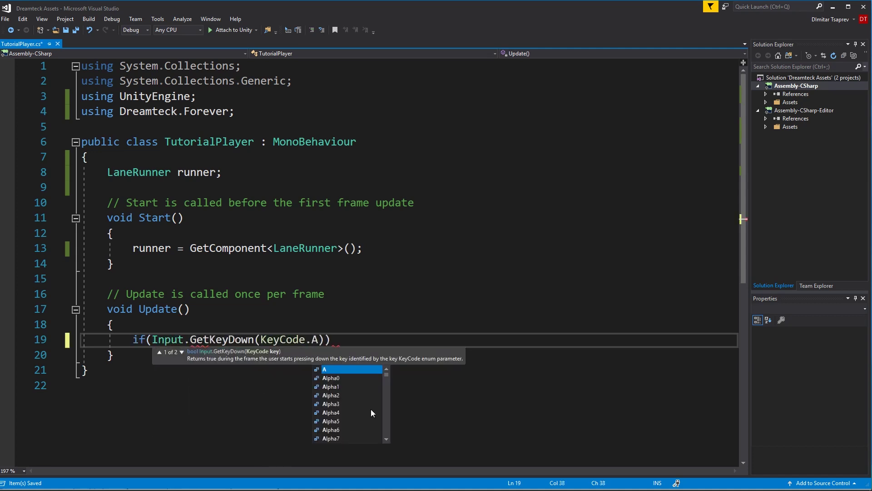
text(Left)
key(Tab)
key(End)
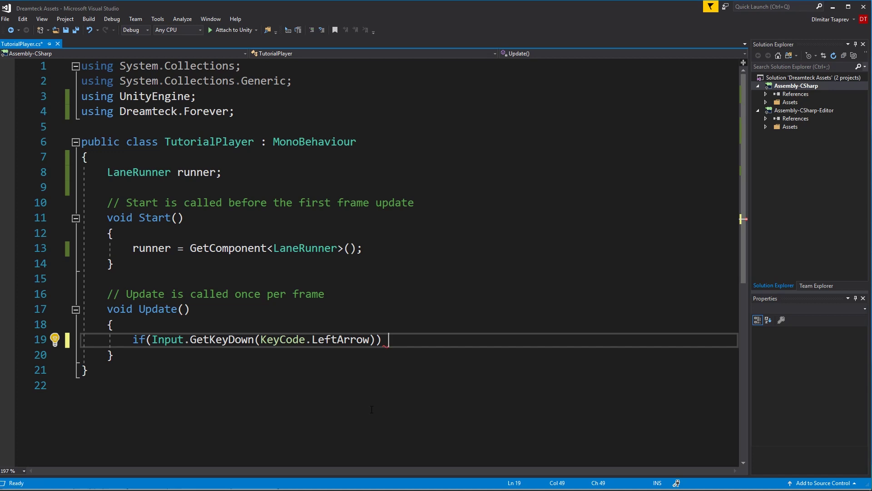
text(runner.lane)
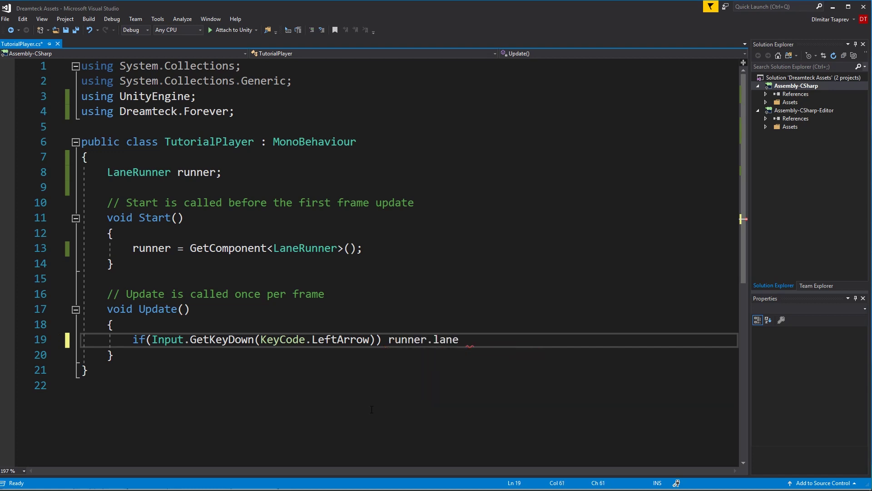
text( --;)
key(ctrl+s)
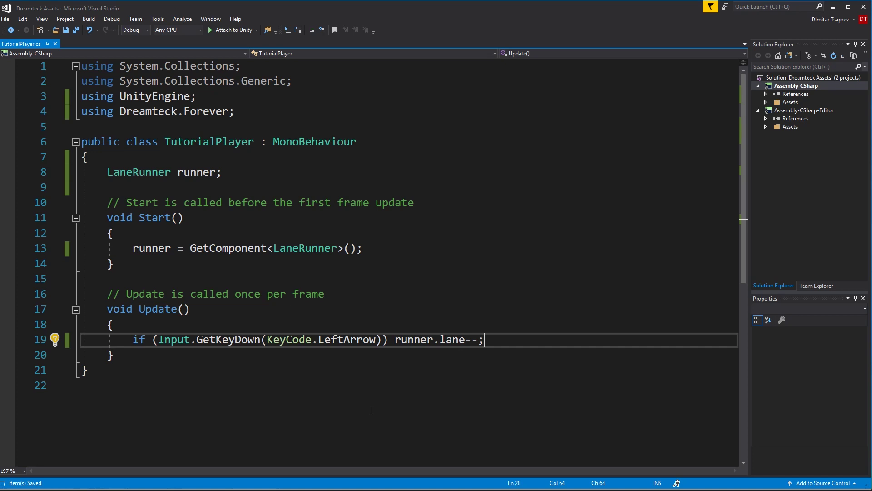
Duplicate that line into a RightArrow check that increments runner.lane with ++.
key(ctrl+d)
double_click(334, 355)
text(RightArrow)
double_click(471, 355)
text(++)
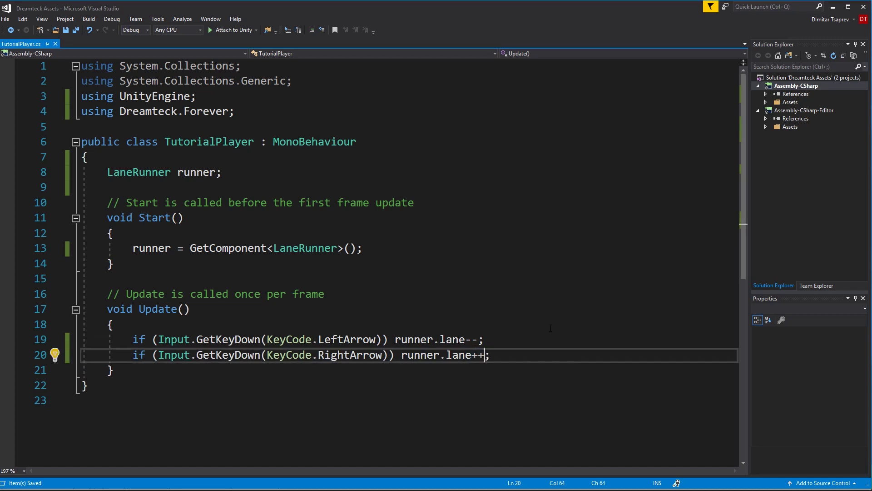
Back in Unity, play the game to test lane switching, then stop it.
key(alt+Tab)
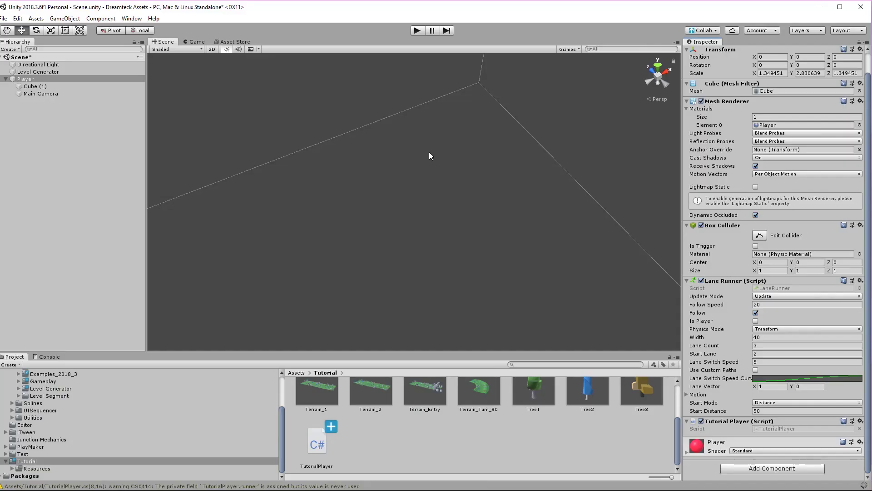
key(ctrl+p)
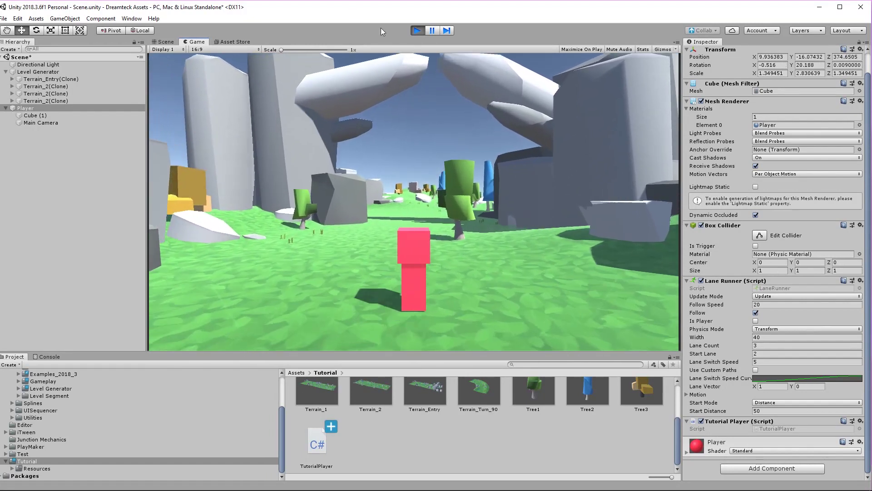
click(418, 30)
Change Lane Runner Width from 40 to 30, play again, then pause.
click(765, 338)
drag(765, 337, 690, 330)
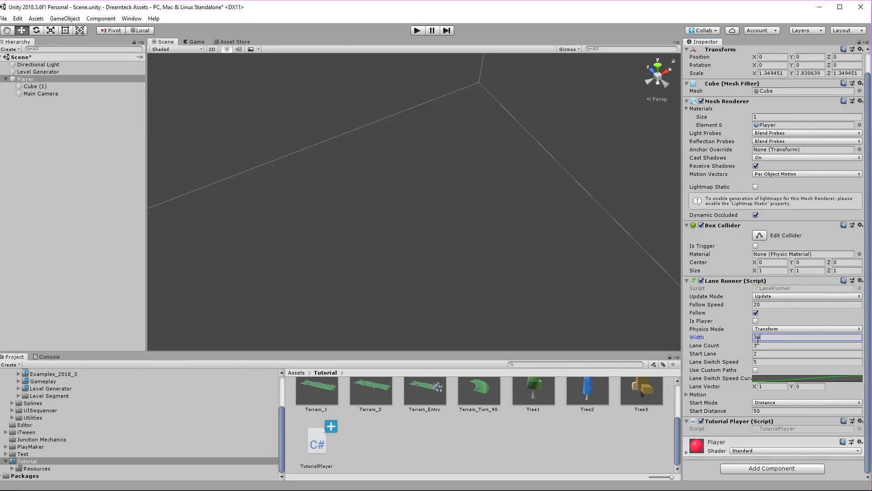
text(30)
click(417, 31)
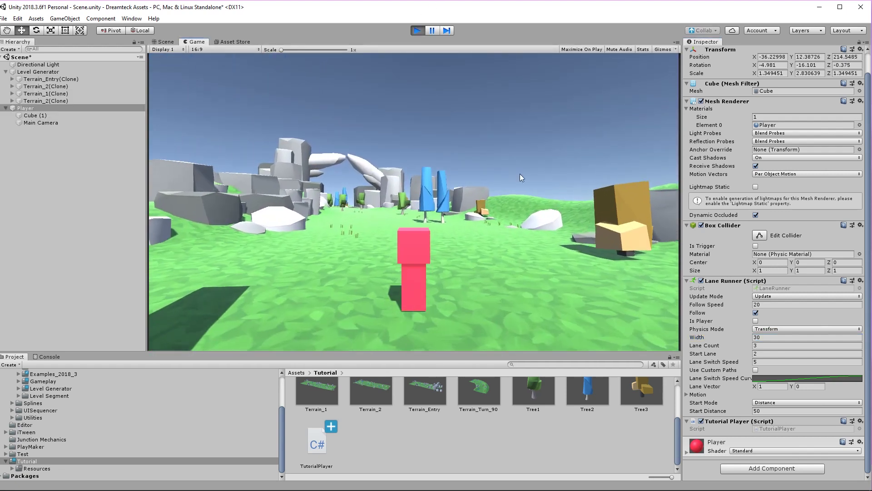
click(432, 31)
Give the Lane Switch Speed Curve an ease-in preset with a weighted, flattened first key.
click(769, 379)
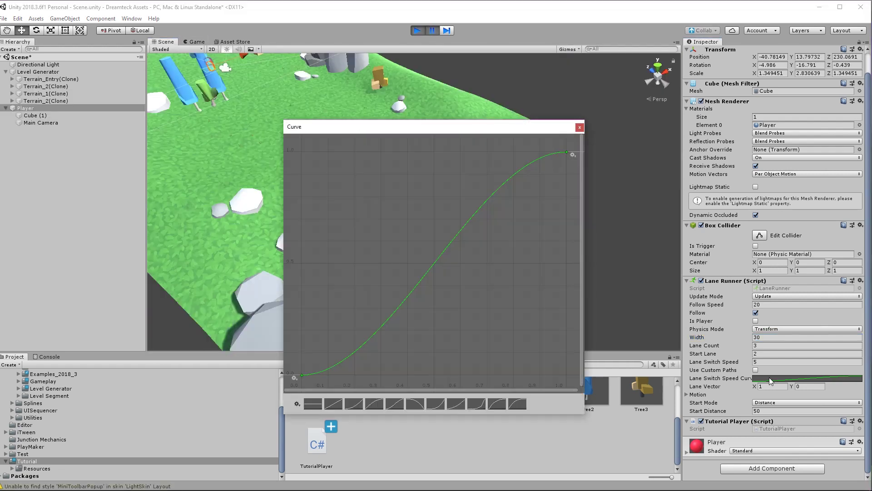
click(355, 403)
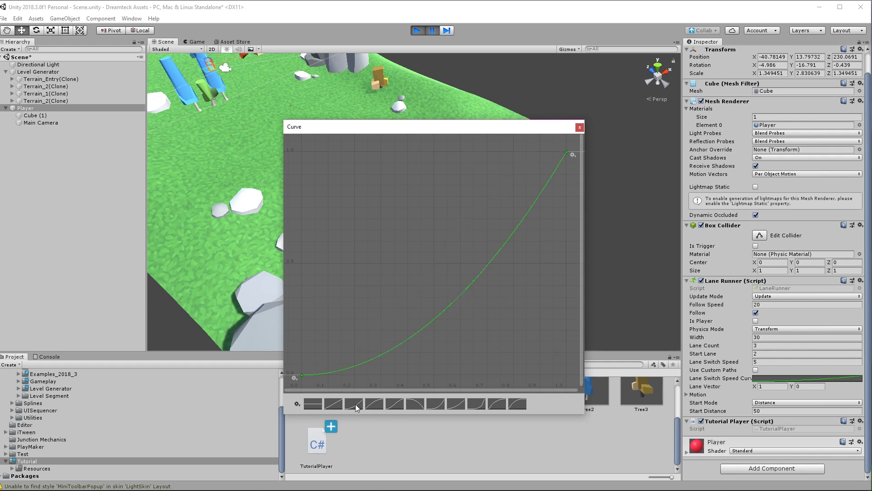
right_click(302, 373)
mouse_move(348, 460)
click(404, 468)
drag(389, 376, 469, 377)
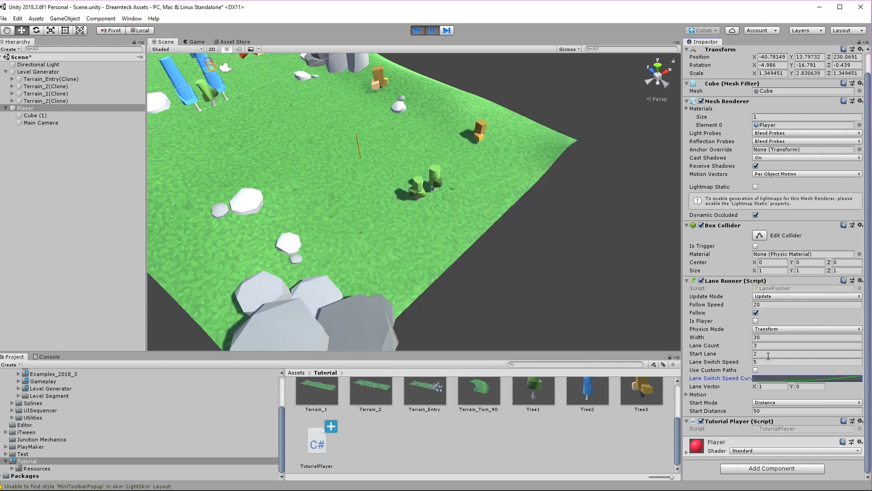
Set Lane Switch Speed to 4, apply an ease-out curve preset, and check it in the Game view.
click(770, 361)
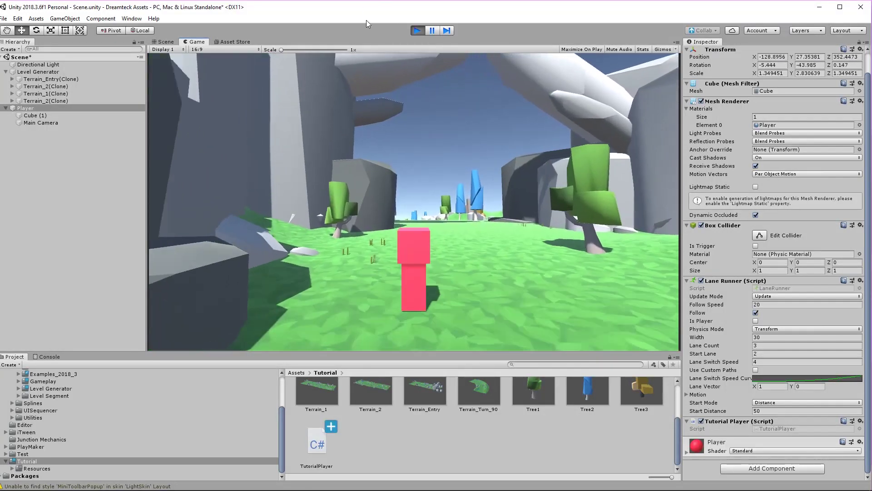
click(164, 41)
click(806, 377)
click(379, 408)
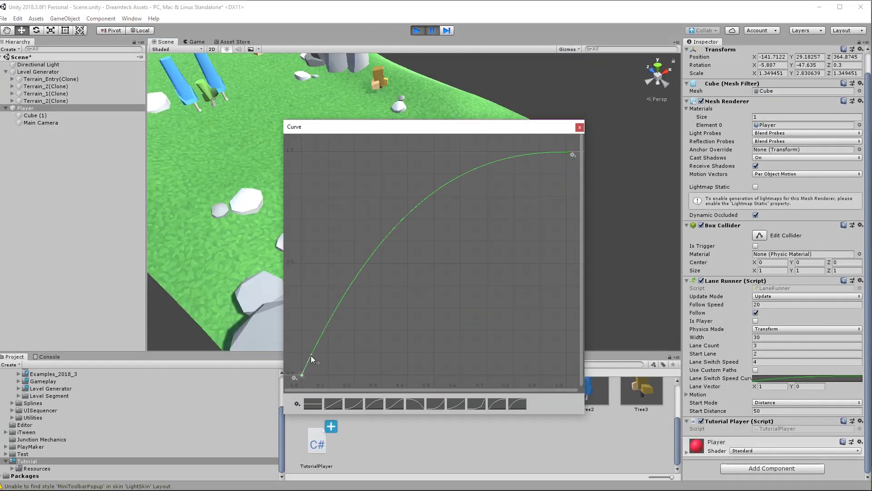
click(196, 42)
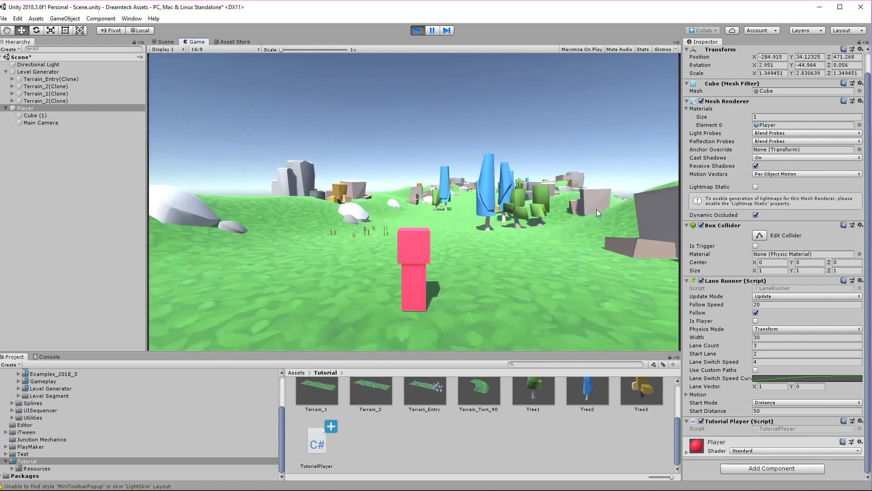
click(165, 41)
right_click(730, 285)
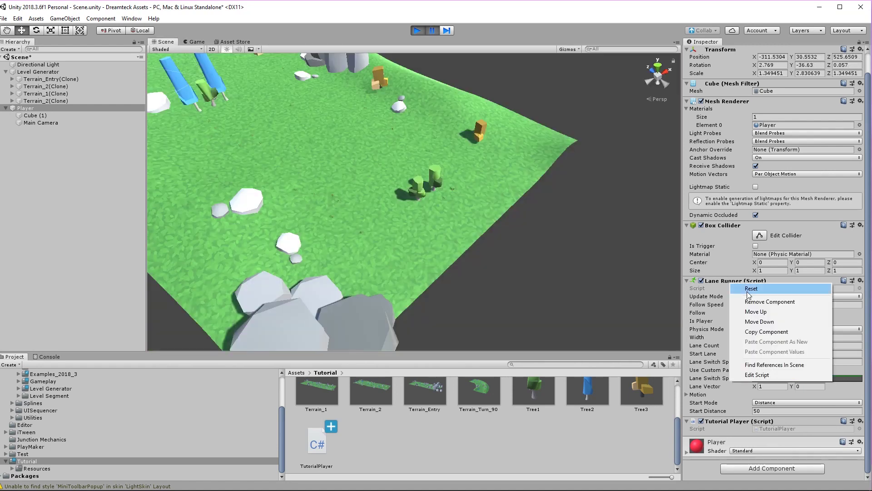
Copy the tuned Lane Runner values, stop Play mode, and paste them back onto the component.
click(767, 331)
click(417, 30)
right_click(732, 279)
click(772, 341)
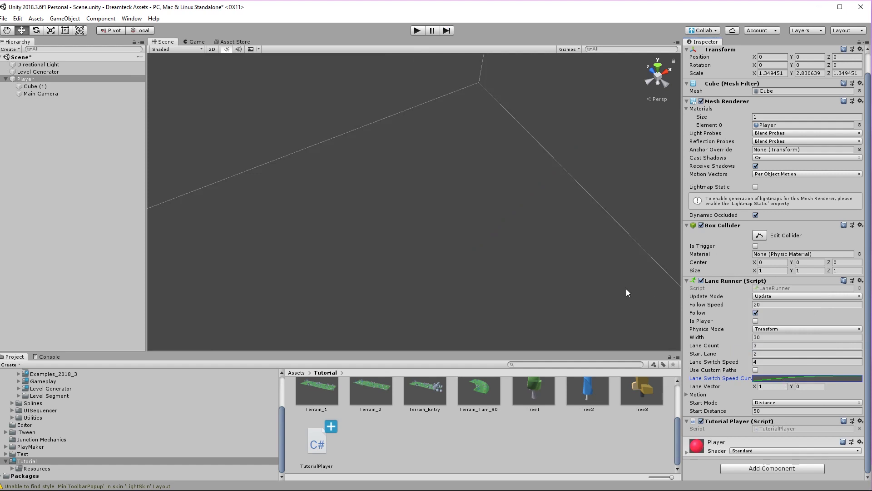
Add a 3D Rigidbody component to the Player.
click(779, 468)
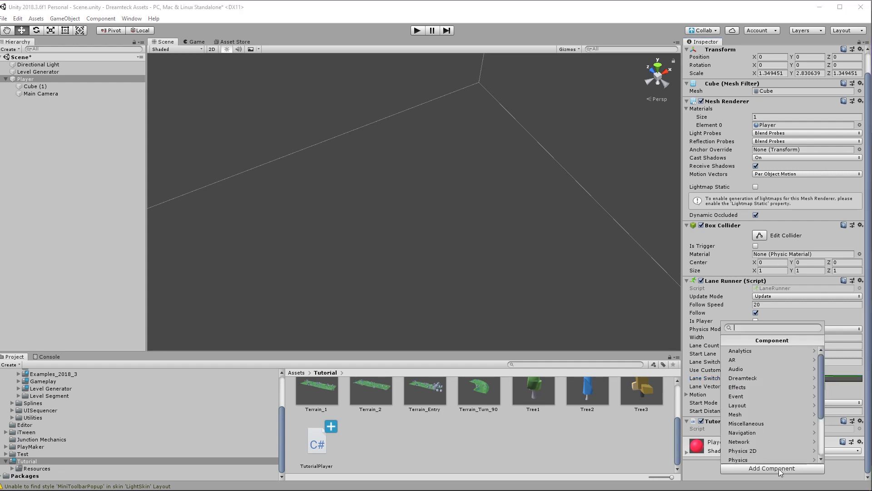
text(rigi)
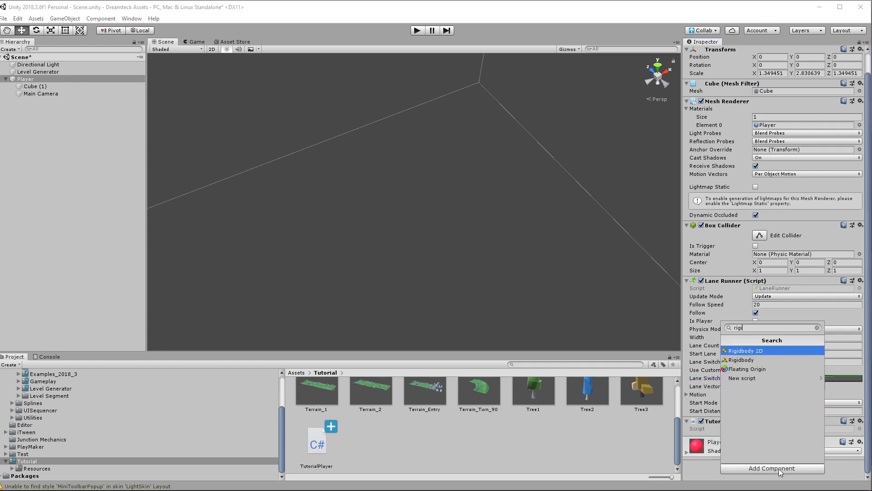
key(Down)
key(Return)
scroll(779, 468, down, 3)
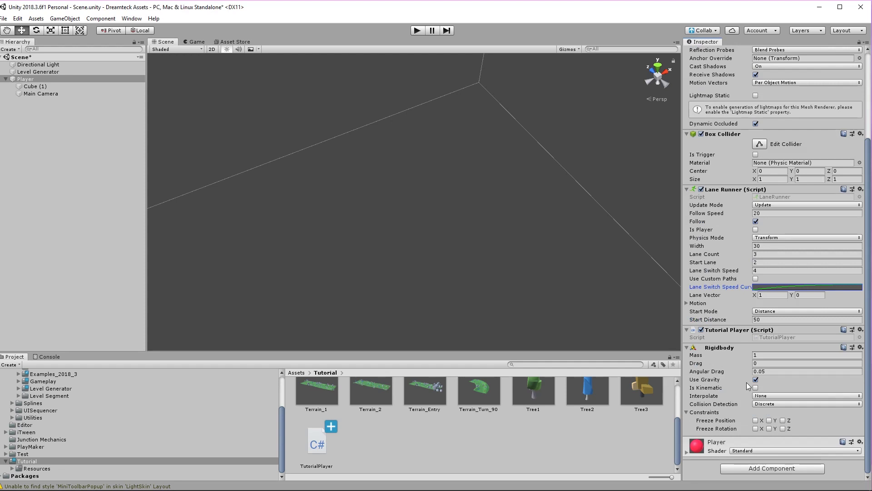
Set Lane Runner Update Mode to Fixed Update, Physics Mode to Rigidbody, and untick Motion Position Y.
click(761, 205)
click(775, 222)
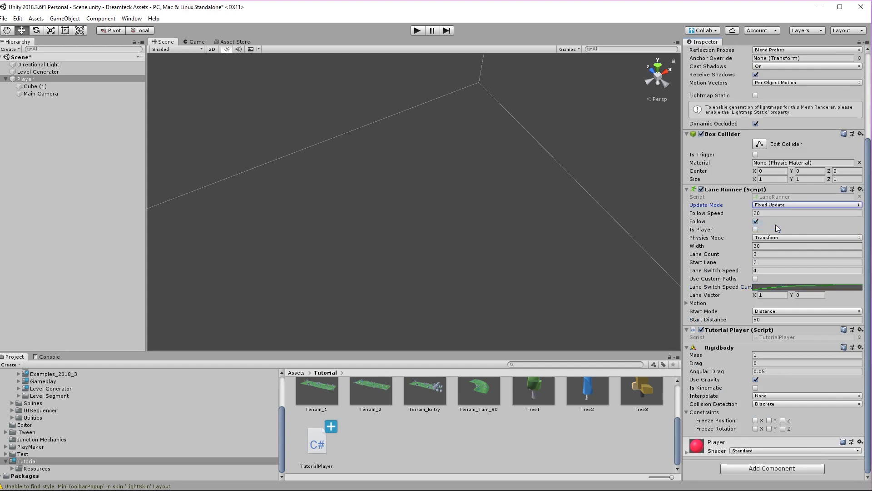
click(764, 237)
click(773, 255)
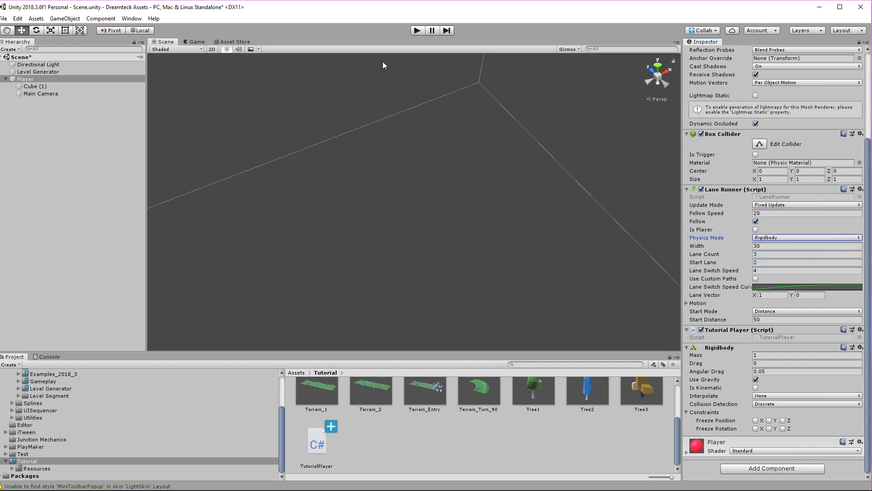
click(418, 30)
click(416, 30)
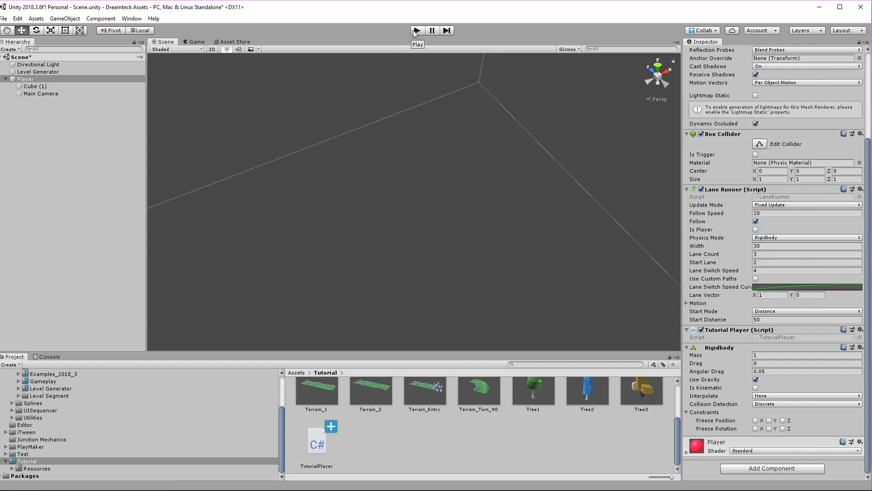
click(687, 303)
click(795, 319)
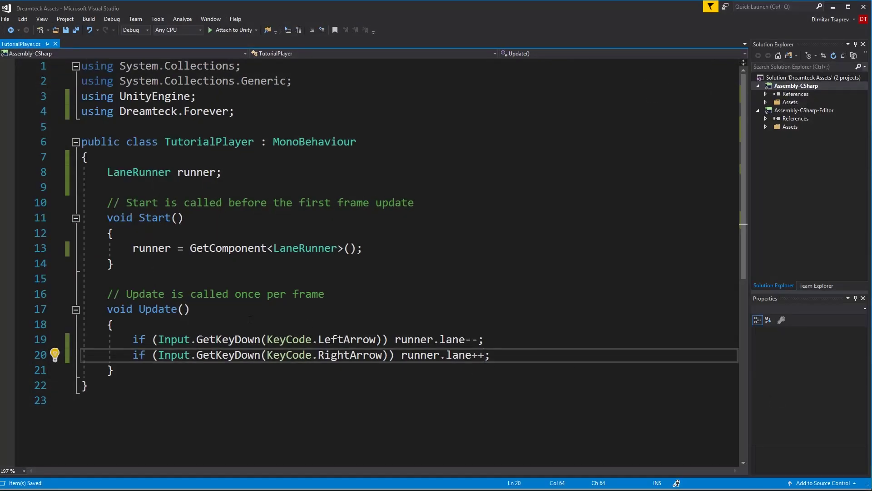
Add a Space key if-check, a Rigidbody rb field, and rb = GetComponent<Rigidbody>() in Start.
key(Return)
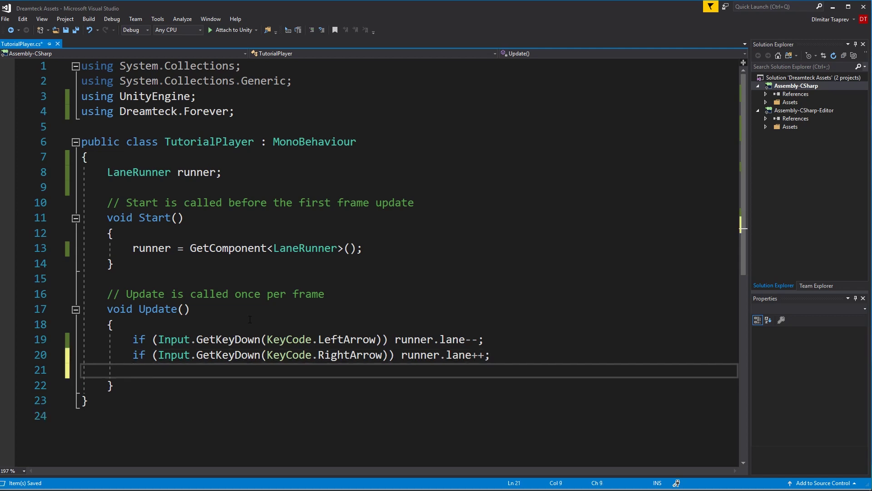
text(if (Input.GetKeyDown(KeyCode.Space)))
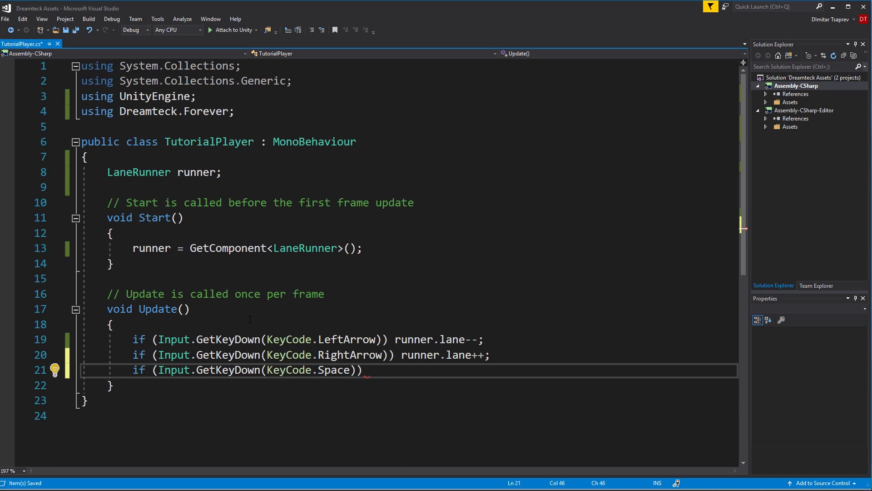
click(236, 172)
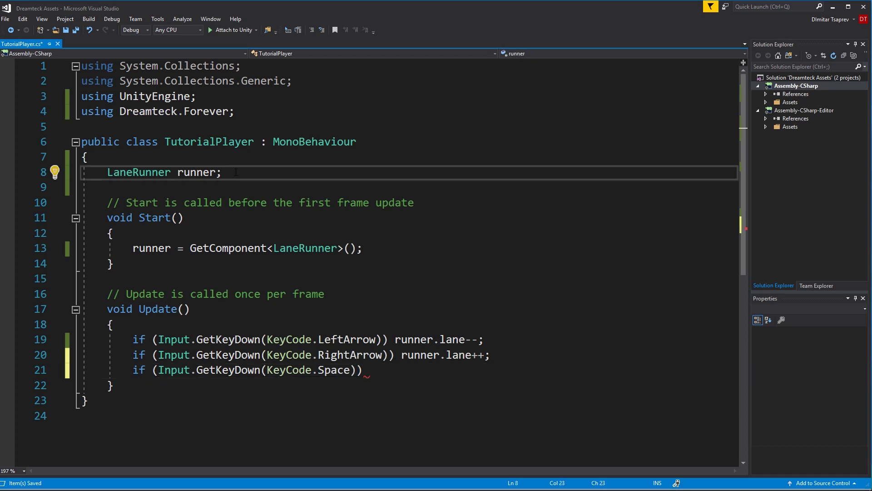
key(Return)
text(Rigidbody rb;)
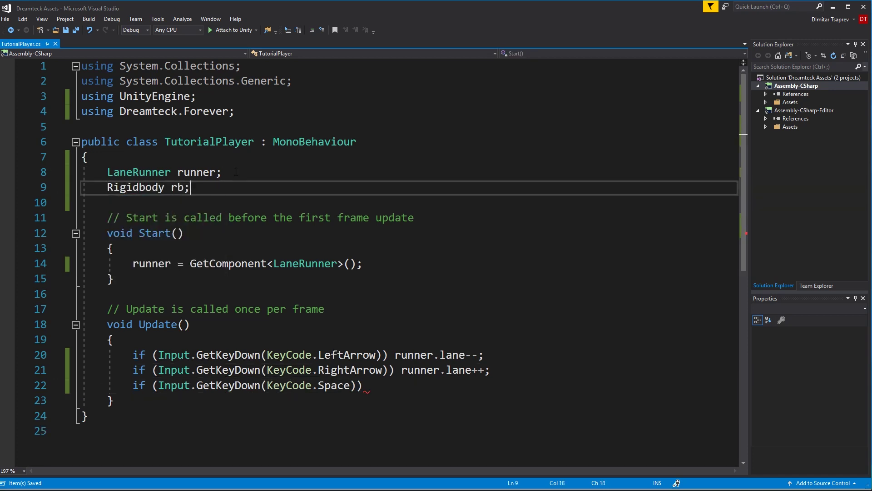
key(Down)
key(Down)
key(Down)
key(Down)
key(Down)
key(End)
key(Return)
text(rb = GetComponent<Rigidbody>();)
Declare public float jumpForce = 10f at the top of the class and save.
click(235, 162)
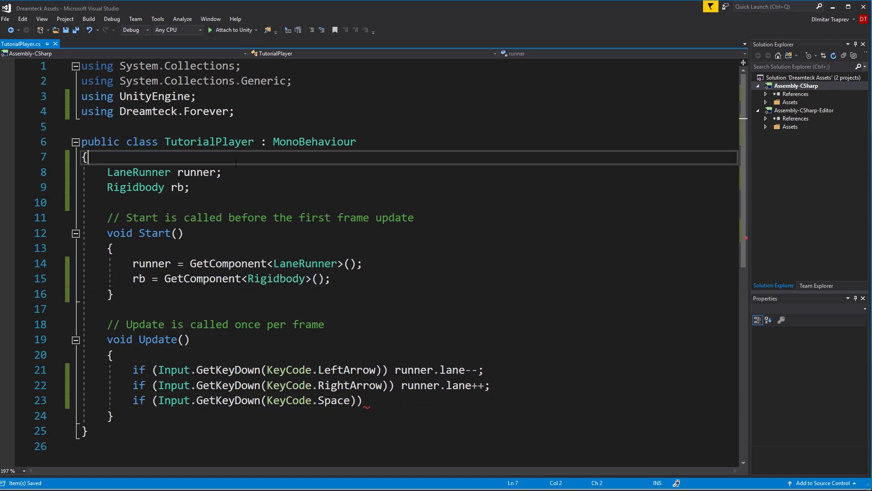
key(Return)
text(public float )
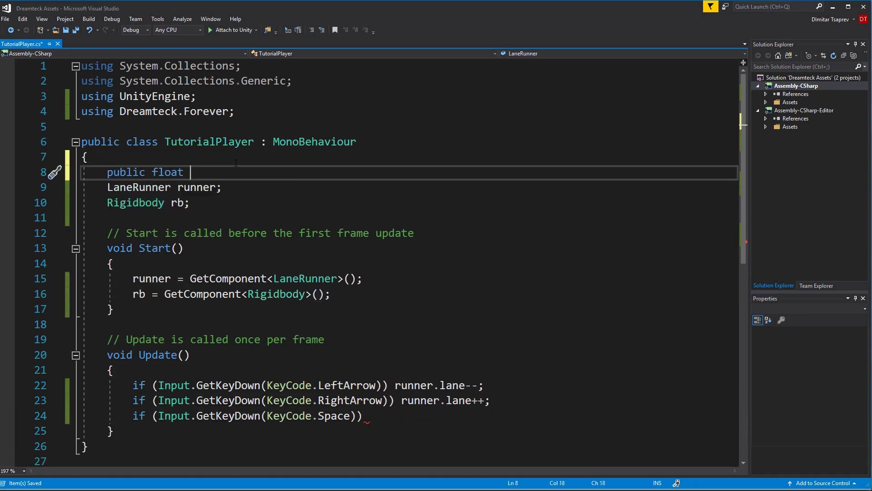
text(jumpForce = 10f)
key(BackSpace)
key(BackSpace)
key(BackSpace)
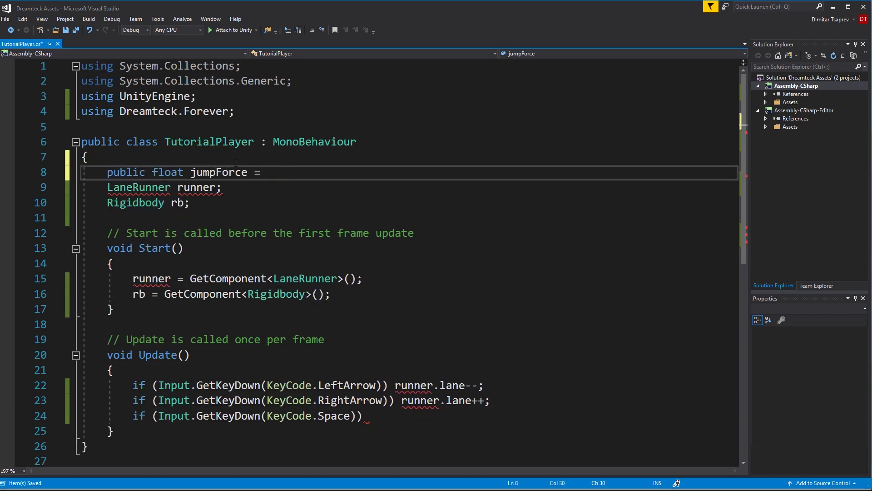
text(10f;)
key(ctrl+s)
Inside the Space check, call rb.AddForce(Vector3.up * jumpForce, ForceMode.Impulse).
scroll(216, 175, down, 4)
click(403, 236)
text(rb.)
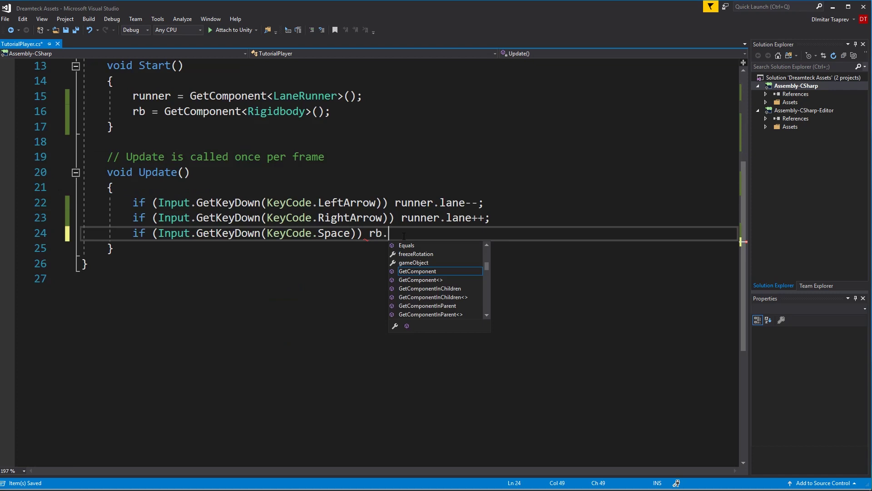
text(AddForce()
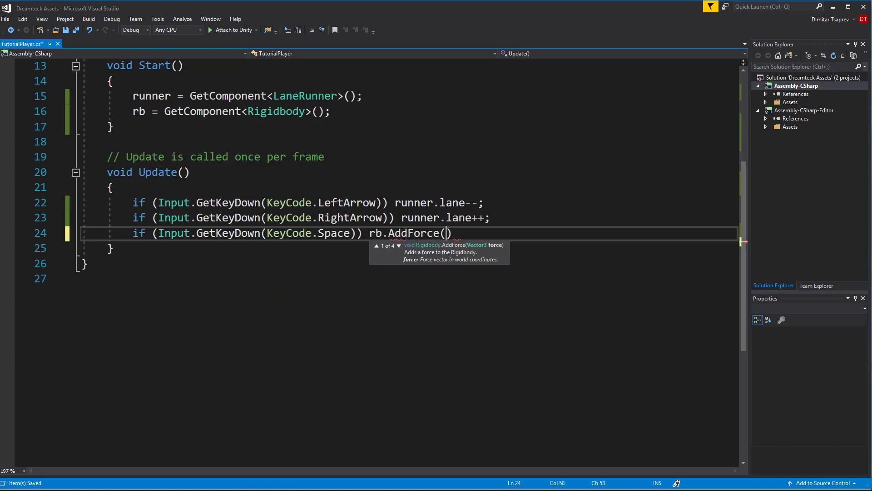
text(Vector3.up )
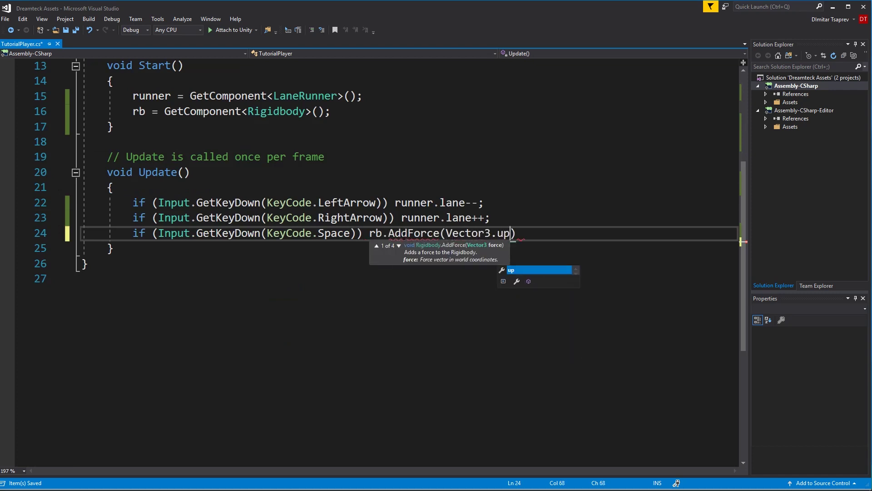
text(* jumpForce)
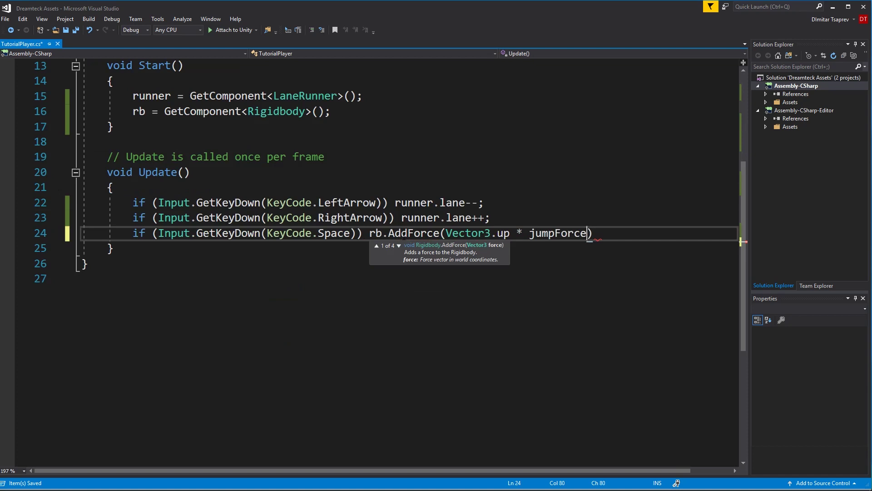
text(, ForceMode.)
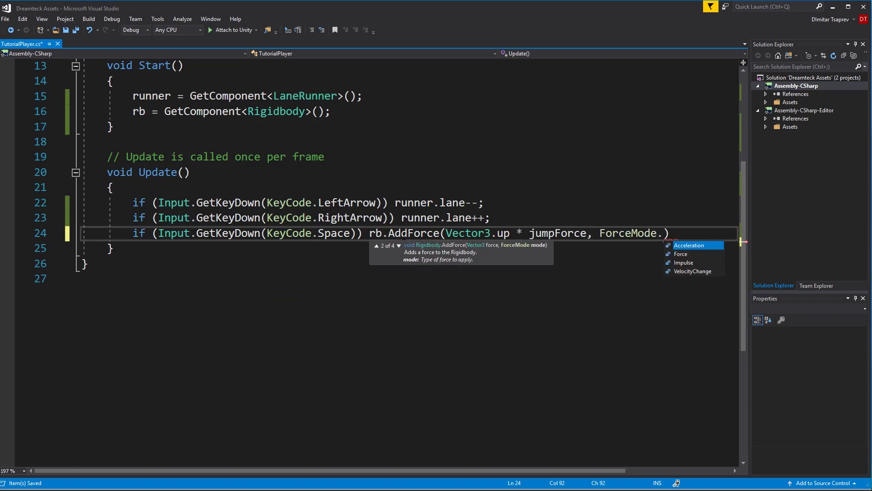
key(Down)
key(Down)
key(Tab)
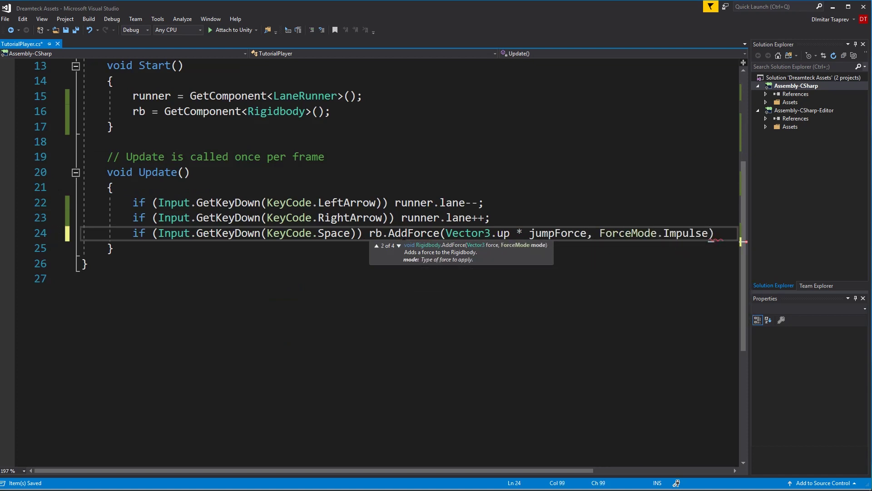
text();)
click(833, 7)
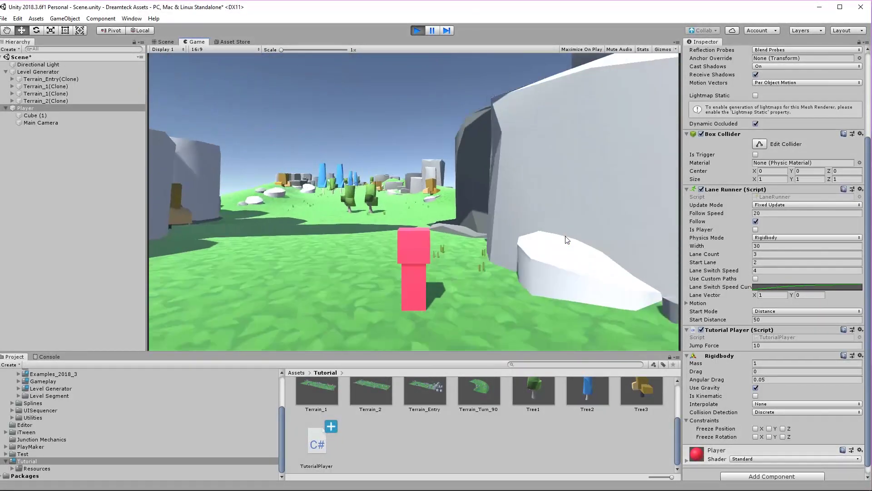
Add a Constant Force component to the Player with Force Y set to -50.
click(761, 472)
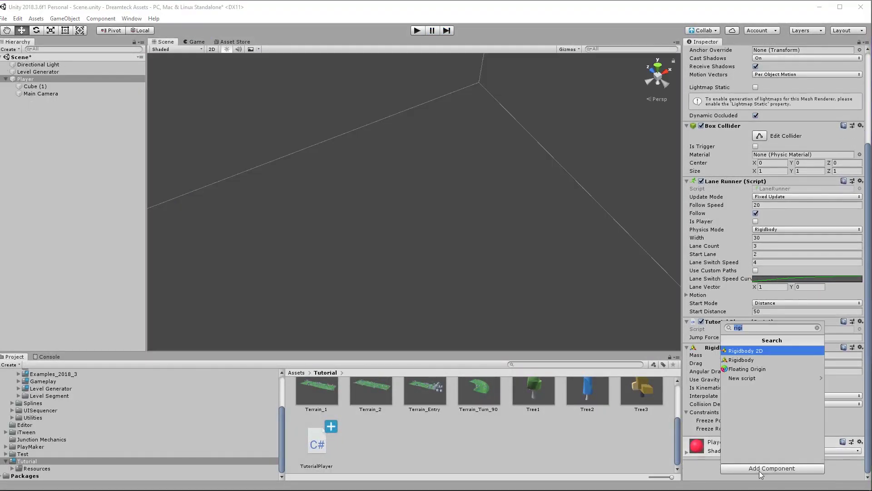
text(constant force)
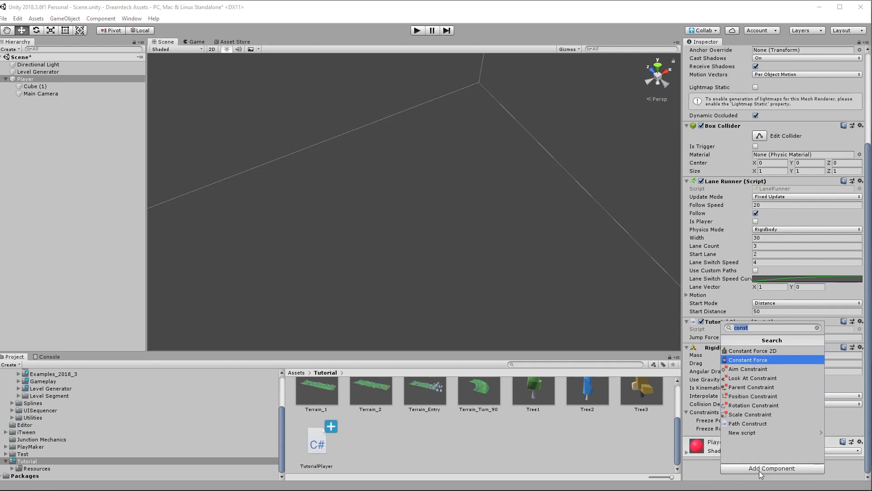
key(Return)
scroll(759, 471, down, 1)
click(808, 404)
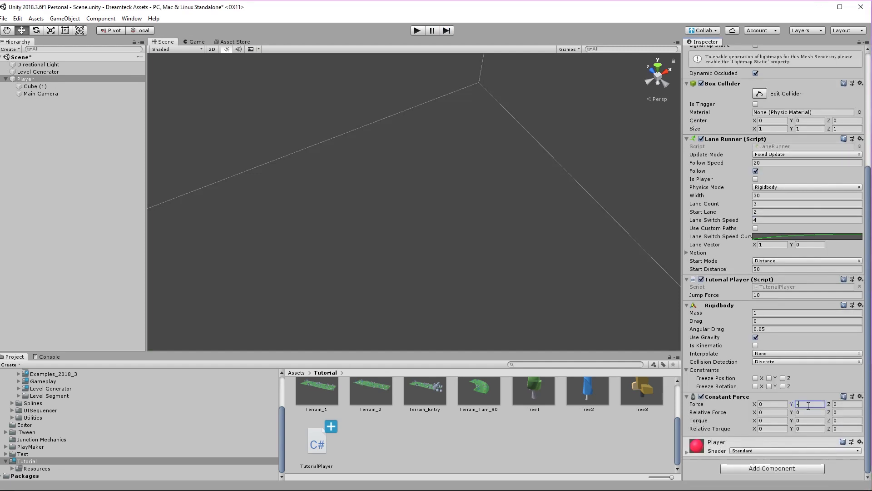
Raise Jump Force to 20 and play the scene.
click(772, 294)
text(20)
key(ctrl+p)
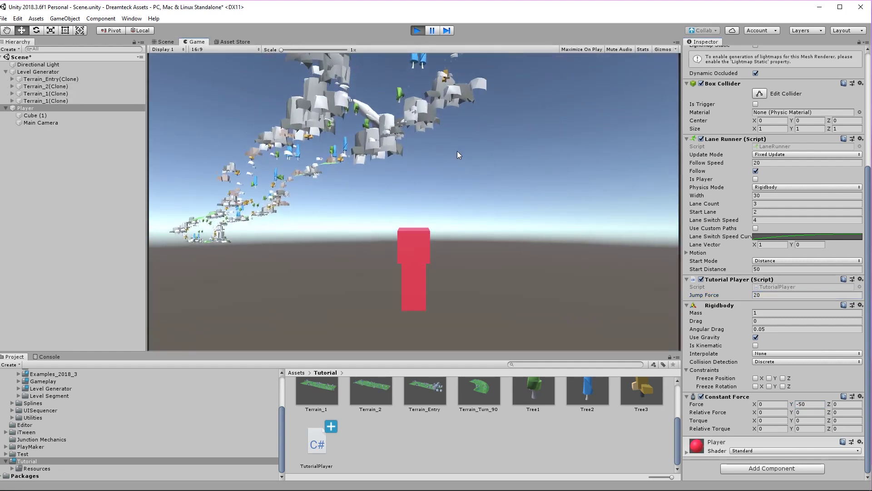
Stop Play mode, lift the Player higher, and play again with Constant Force Y -30.
key(ctrl+p)
scroll(439, 233, up, 8)
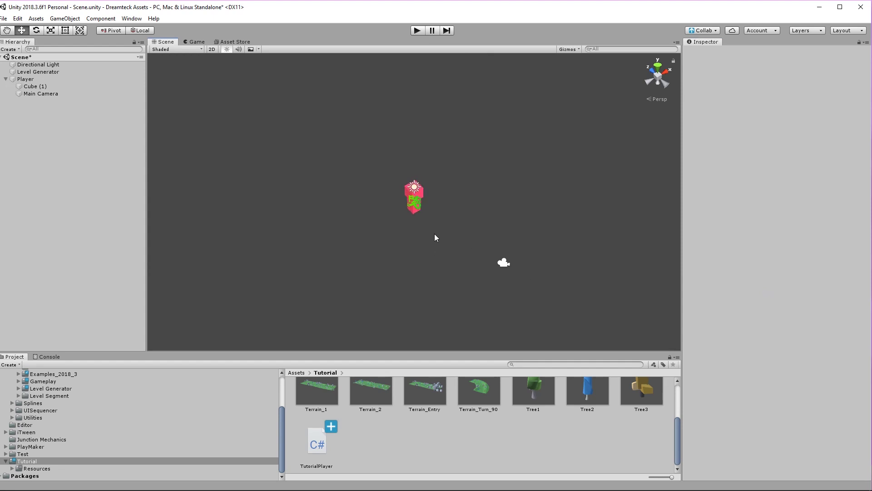
click(31, 79)
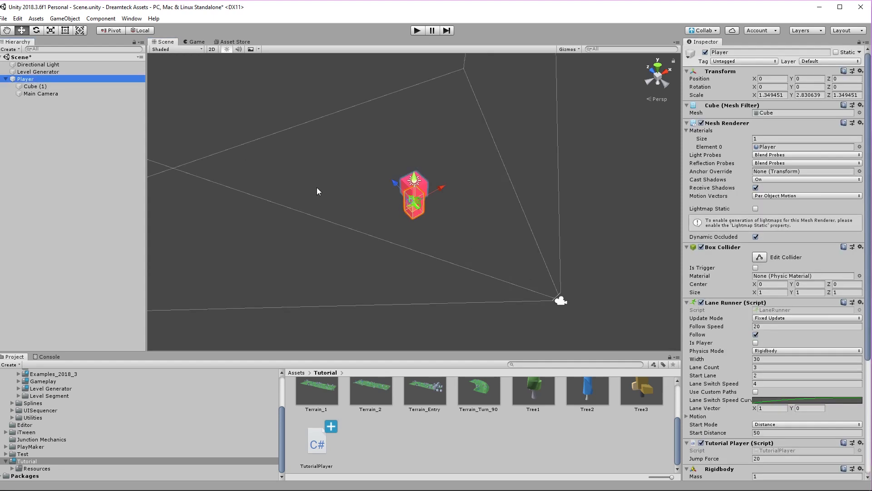
click(718, 417)
scroll(813, 320, down, 5)
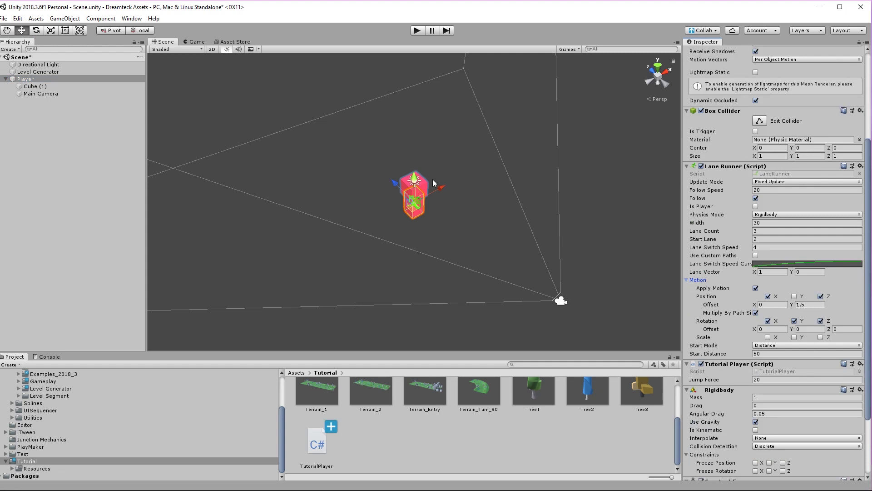
drag(415, 177, 418, 169)
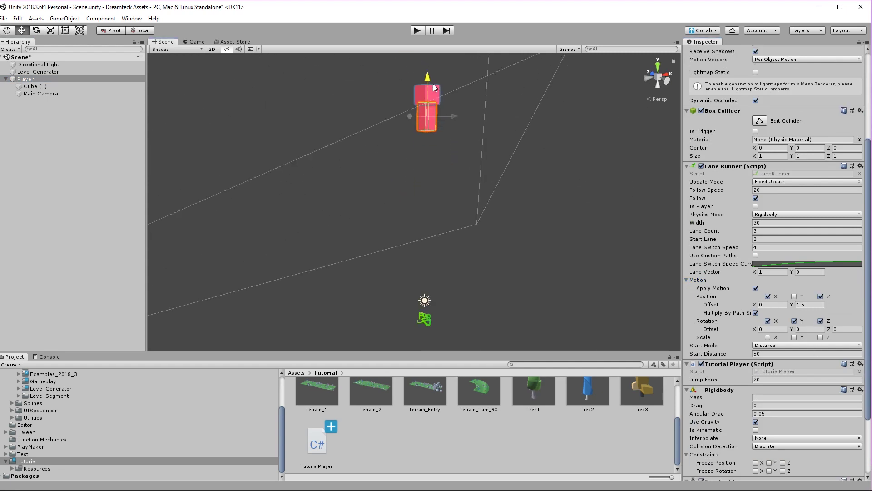
click(417, 31)
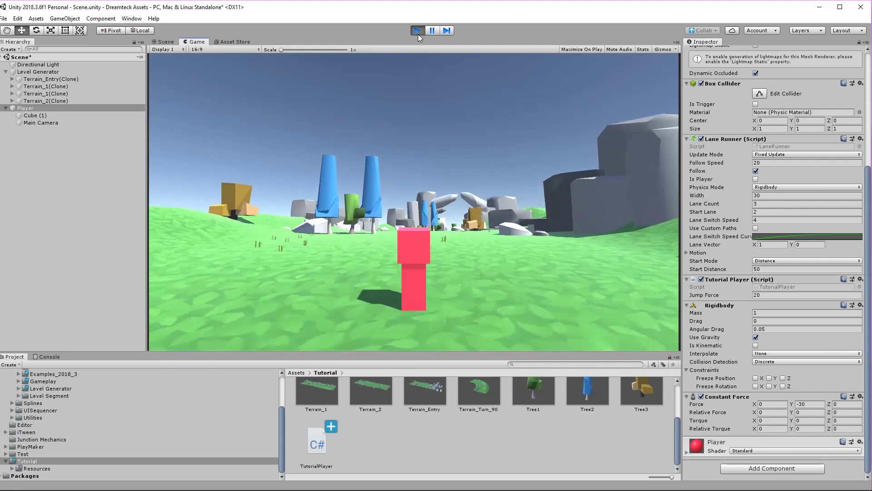